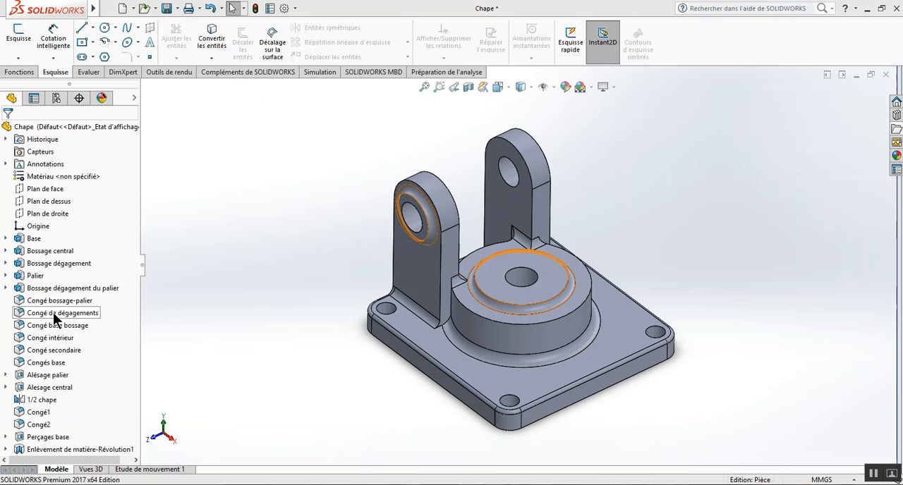
Examine the Base, Bossage central, Bossage dégagement and Palier features one after another on the finished part.
click(33, 237)
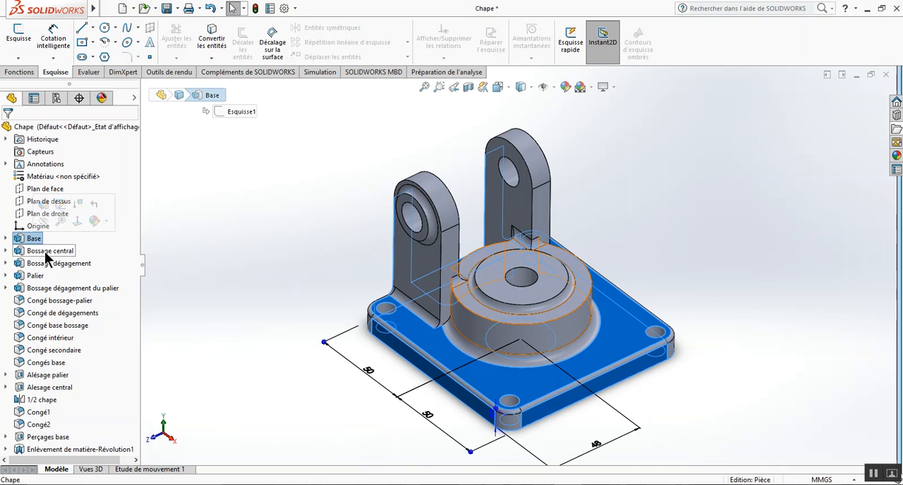
click(48, 251)
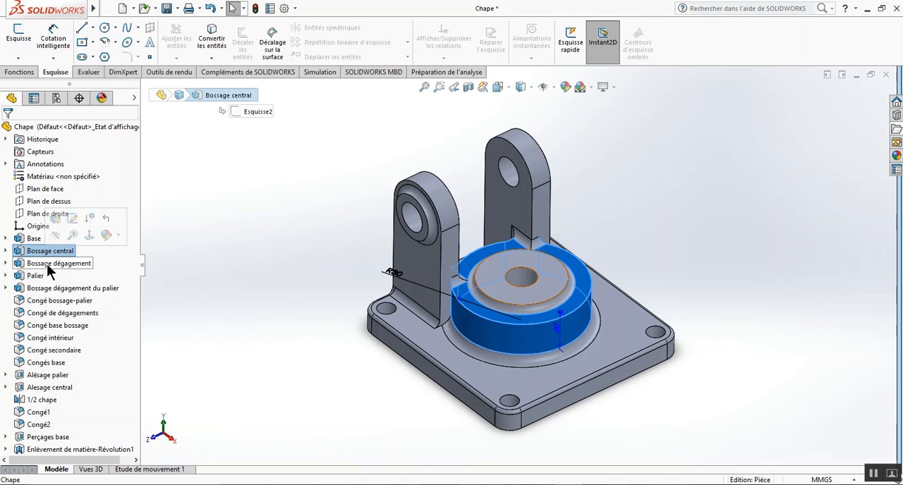
click(50, 267)
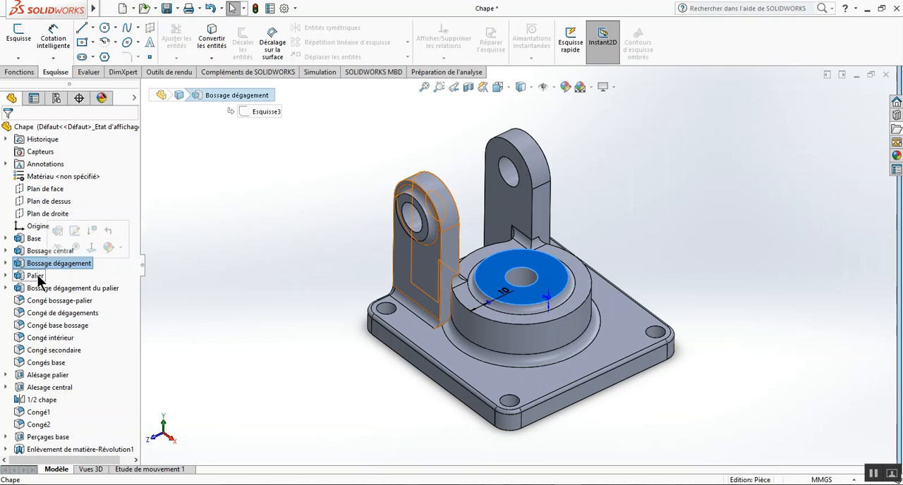
click(35, 275)
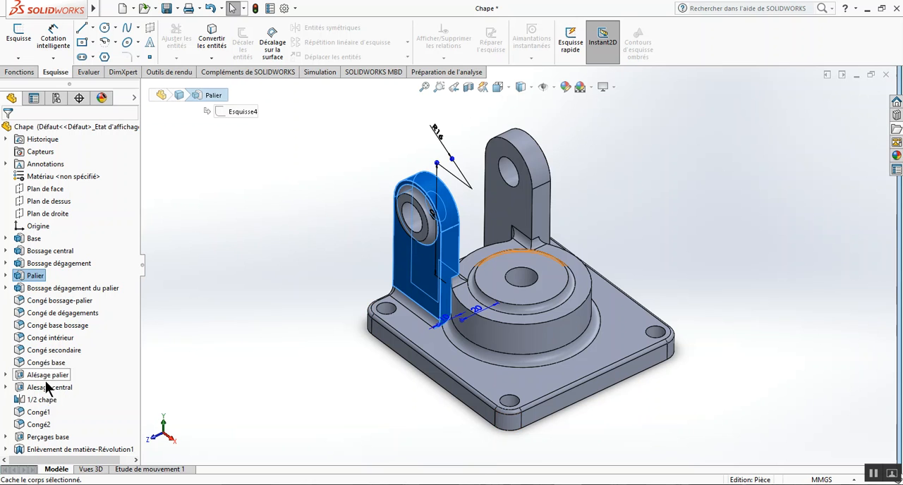
click(173, 292)
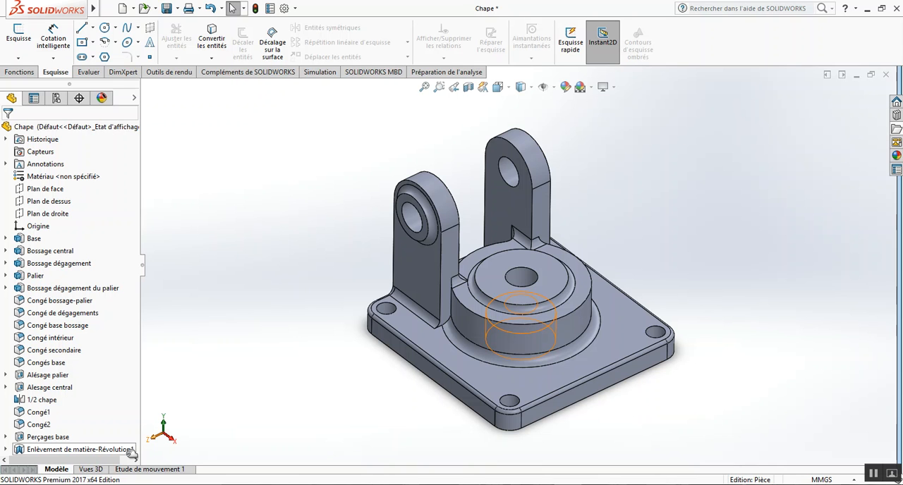
Roll the model history back to just after the Base feature.
drag(131, 453, 130, 245)
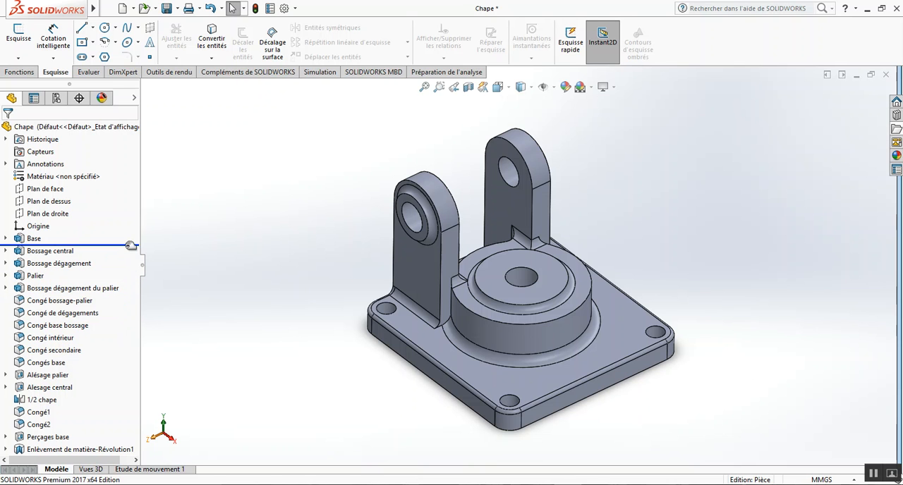
drag(130, 245, 131, 245)
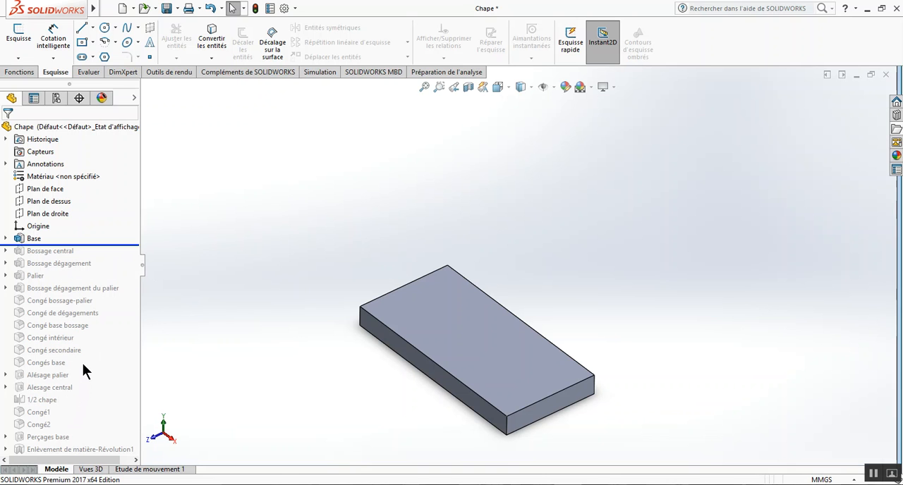
Open the Base feature's sketch for editing and view it normal to its plane.
click(6, 239)
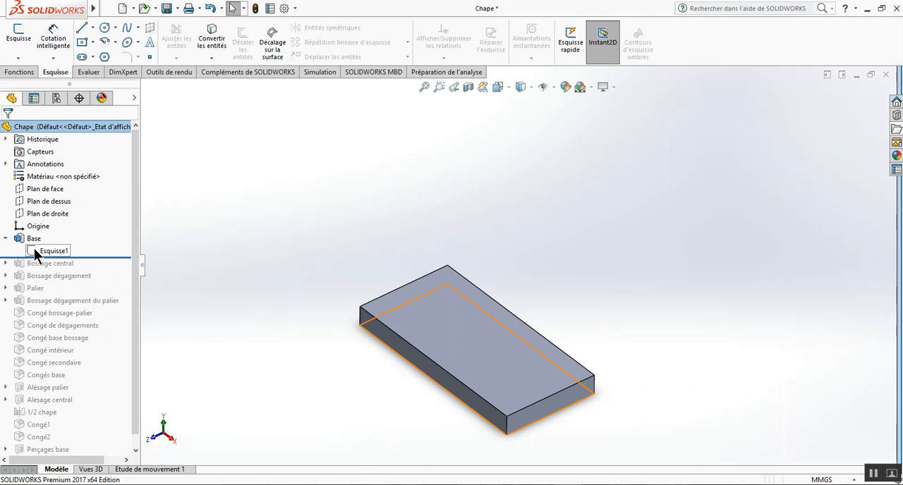
click(33, 248)
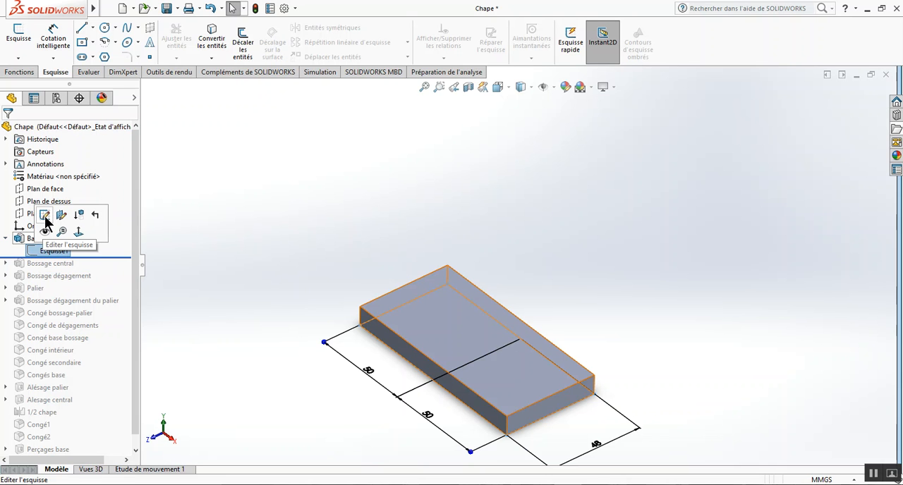
click(45, 216)
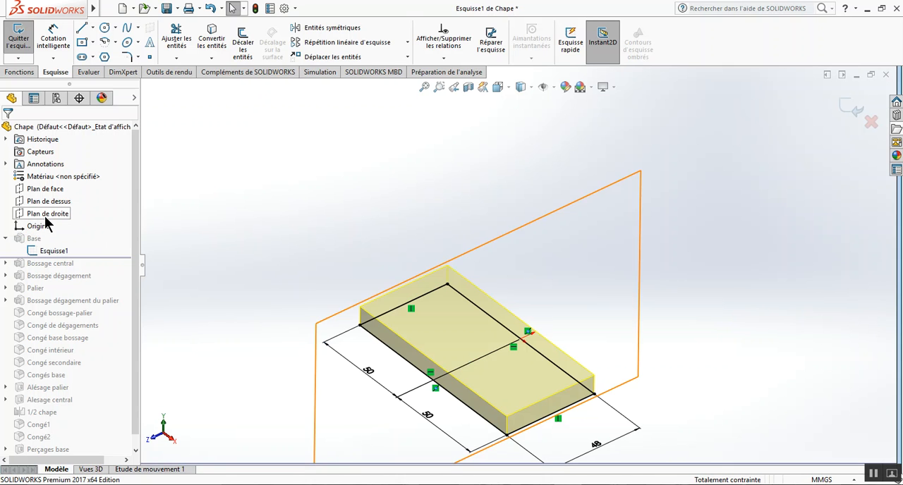
click(509, 88)
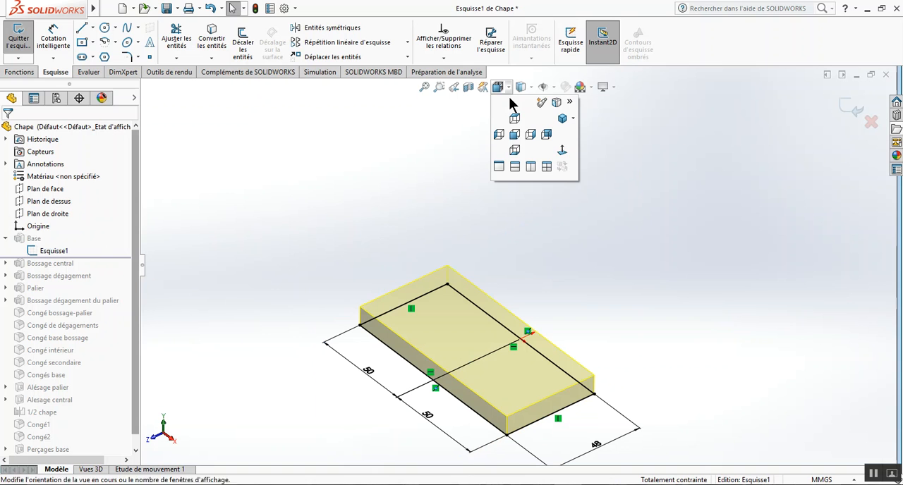
click(563, 151)
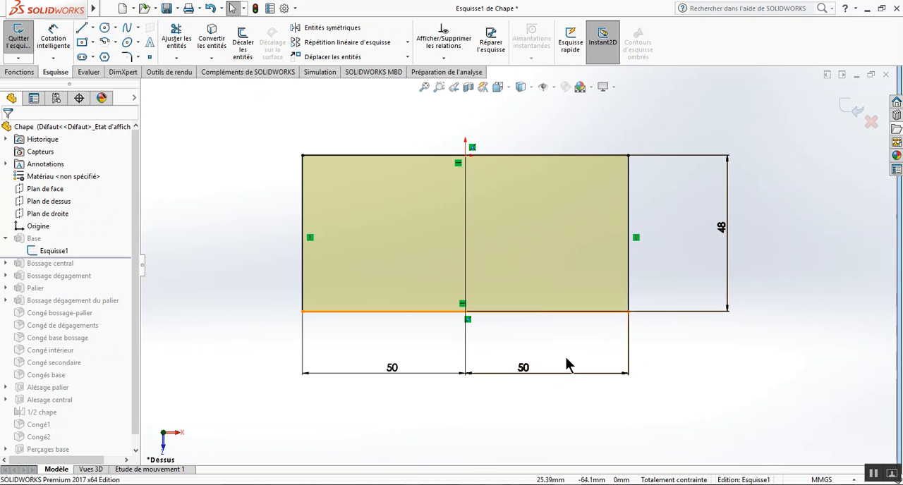
Inspect the 48 mm width dimension of the base sketch without changing it, and leave the sketch discarding any modifications.
double_click(722, 228)
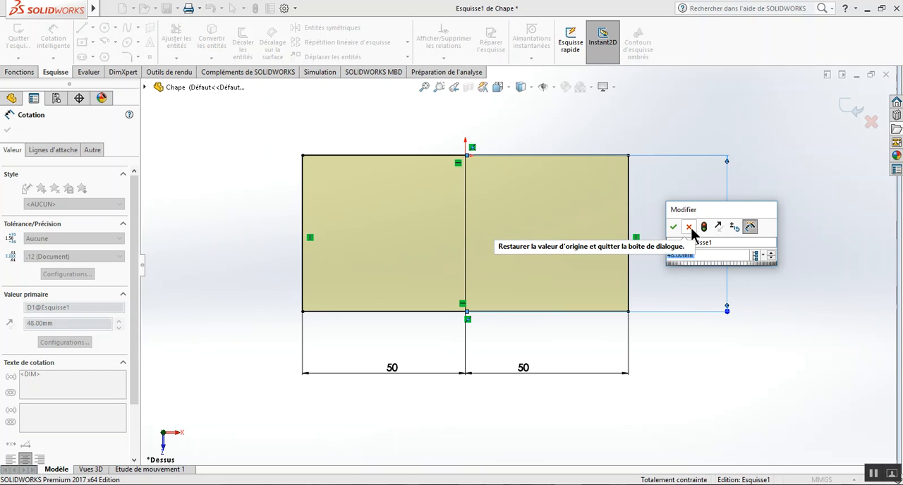
click(689, 227)
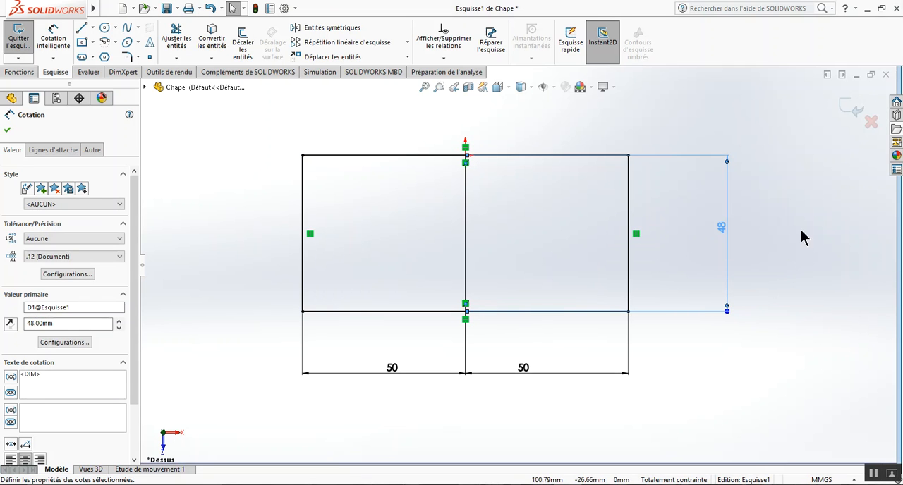
click(871, 122)
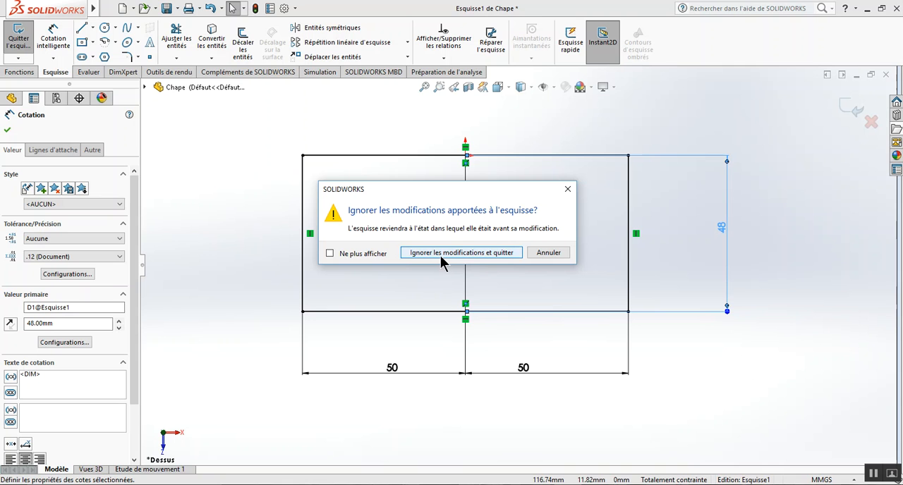
click(484, 256)
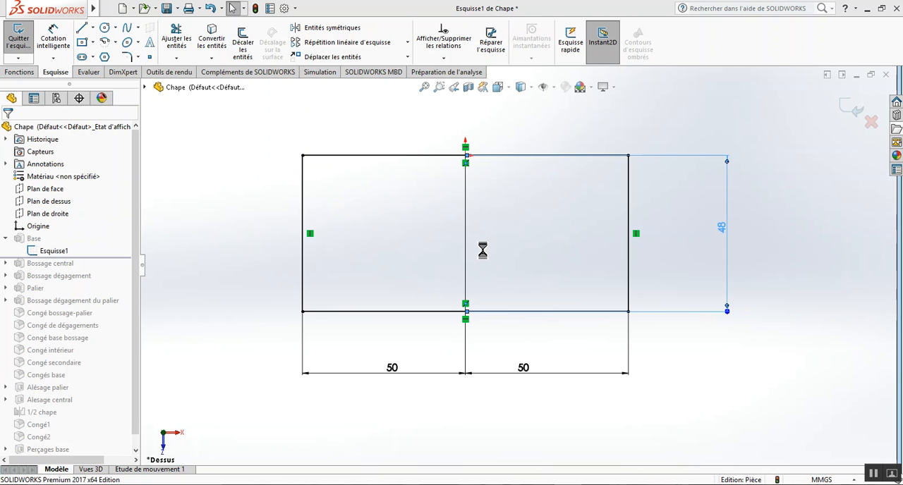
click(6, 240)
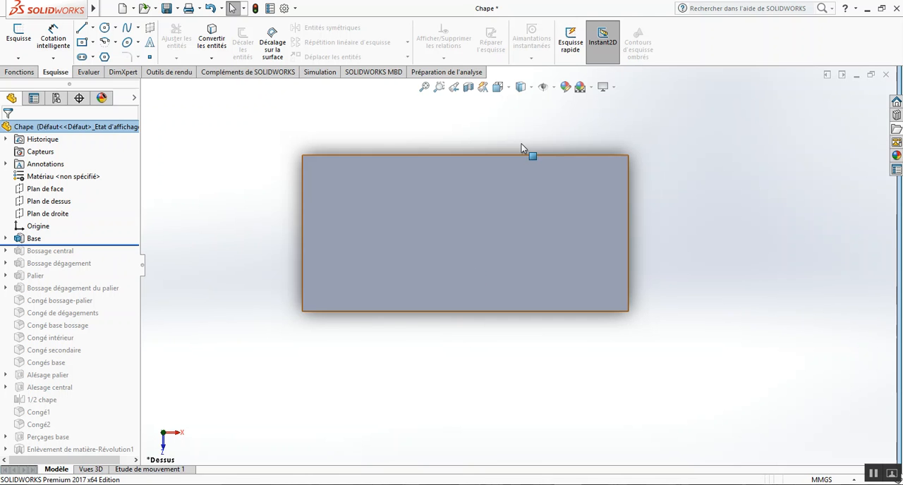
From an isometric view, roll the model history forward through Bossage central and Bossage dégagement.
click(508, 91)
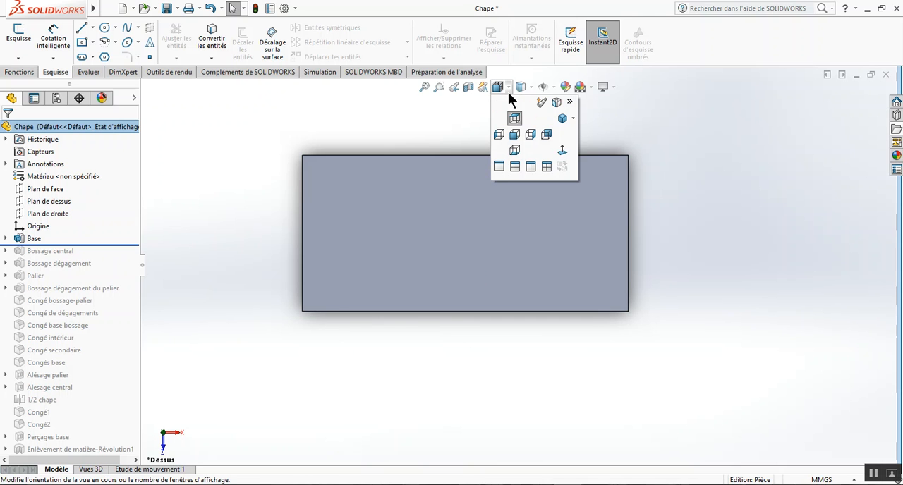
click(563, 118)
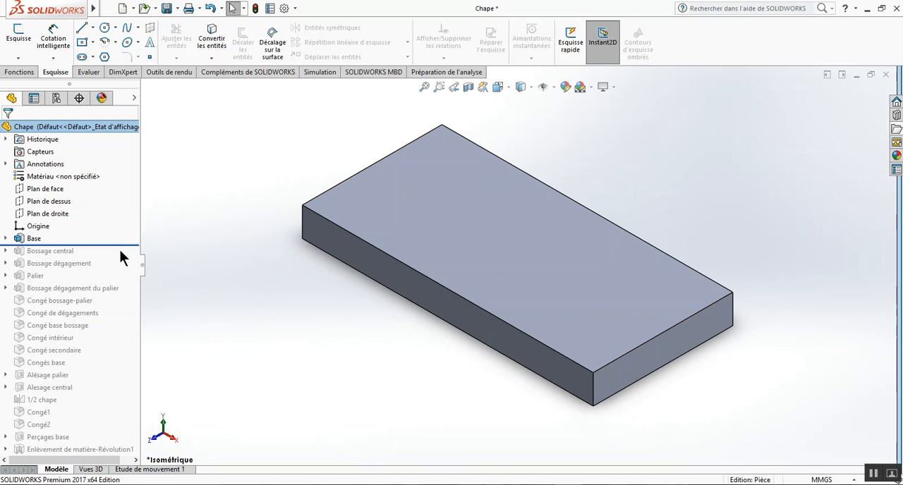
drag(123, 244, 120, 251)
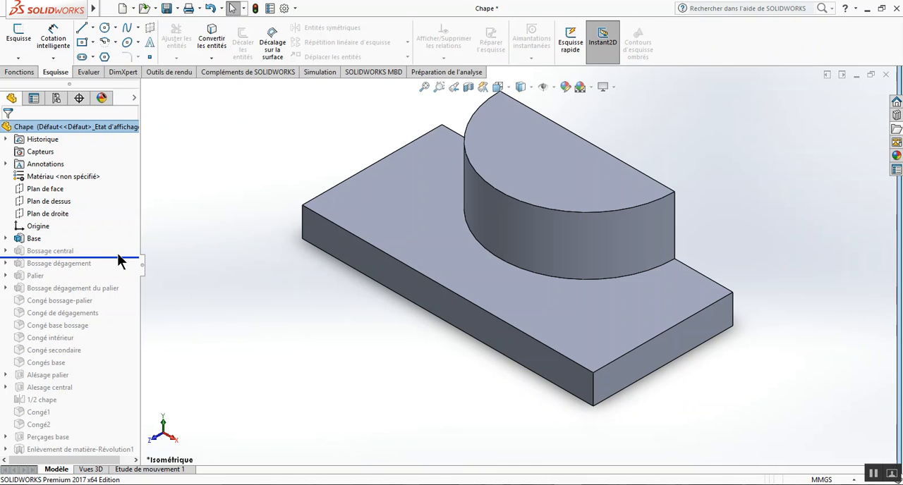
middle_drag(786, 232, 800, 215)
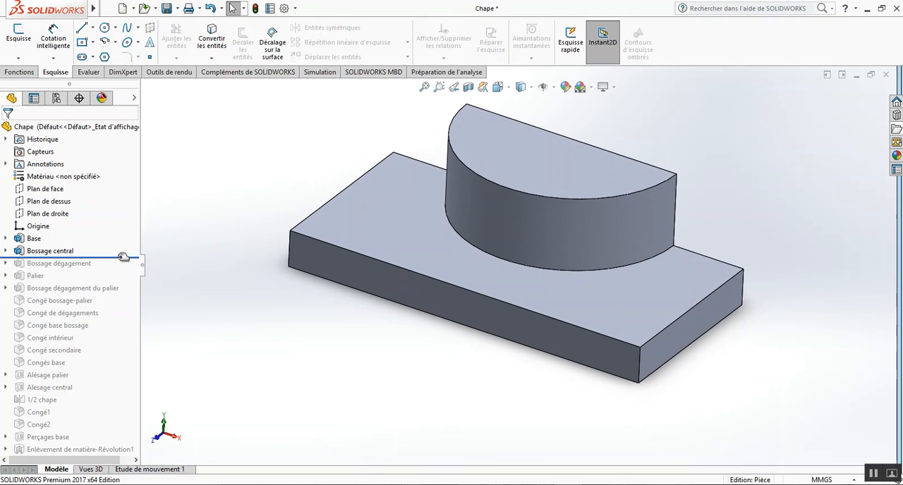
drag(124, 257, 128, 268)
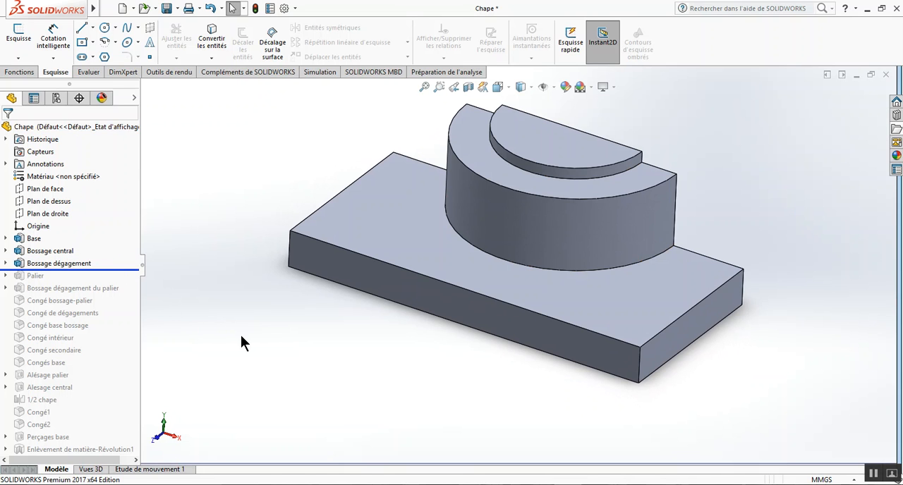
Roll the model history forward to include the Palier feature and show the whole part.
drag(117, 268, 118, 277)
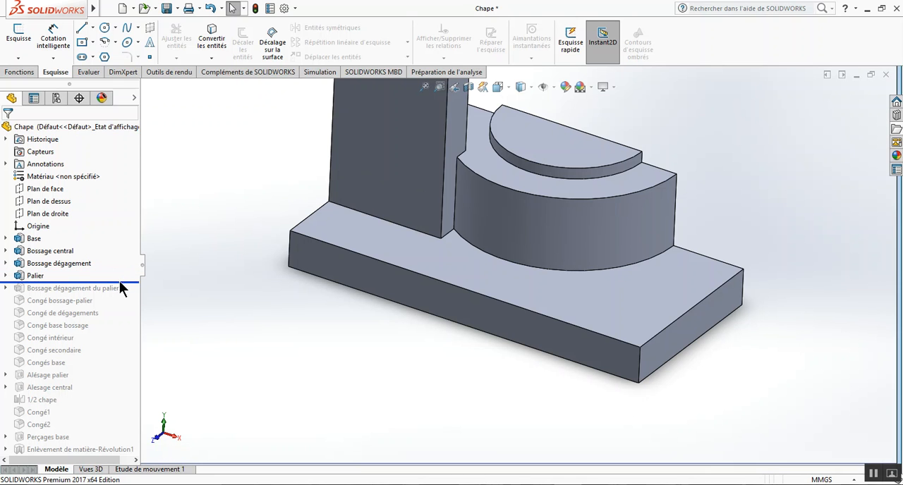
click(424, 87)
middle_drag(584, 192, 569, 227)
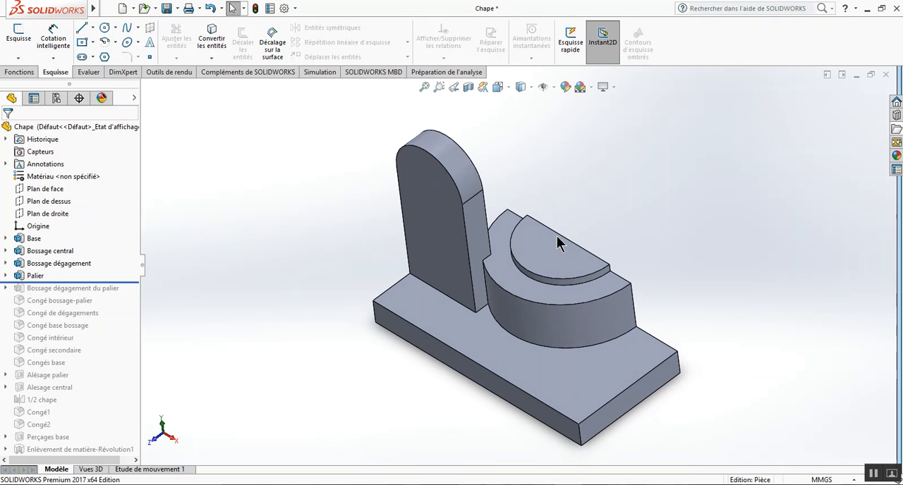
Roll the history forward feature by feature, from Bossage dégagement du palier to Congé de dégagements, to review each one.
drag(115, 282, 118, 295)
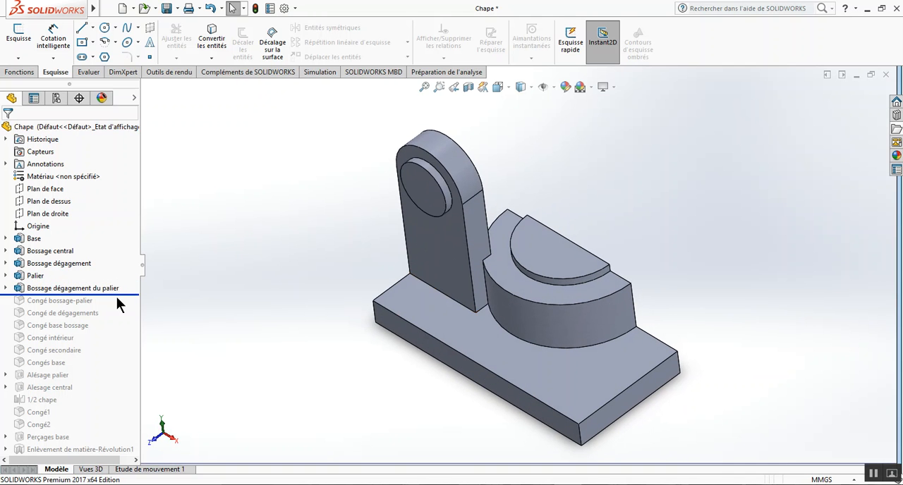
drag(117, 296, 117, 307)
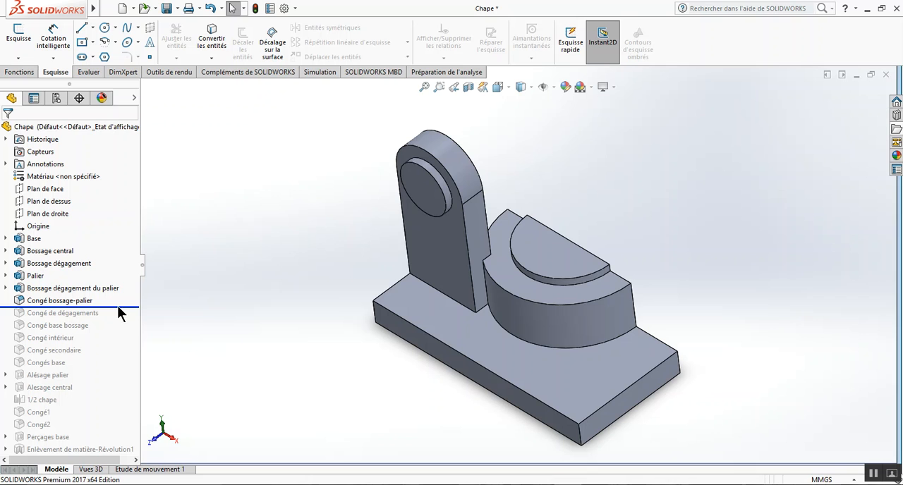
drag(122, 306, 122, 319)
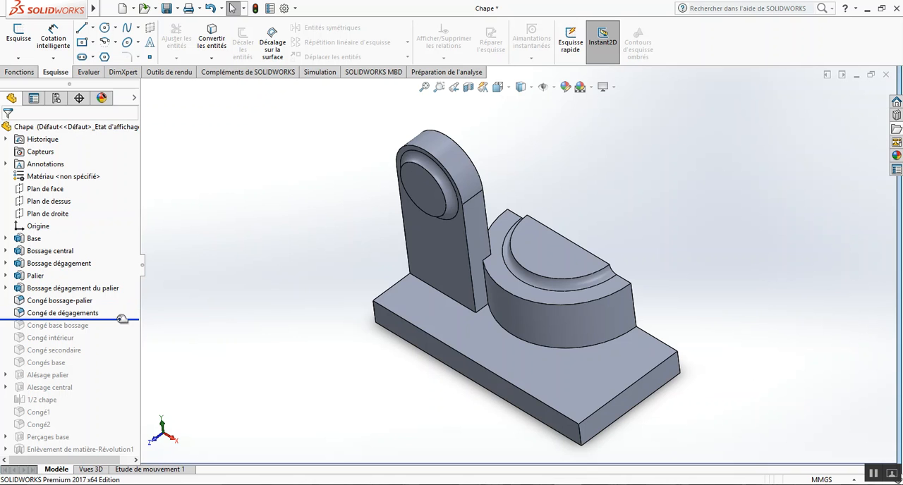
Roll the history back to just after Palier and open that feature's sketch for editing in isometric view.
drag(122, 319, 117, 285)
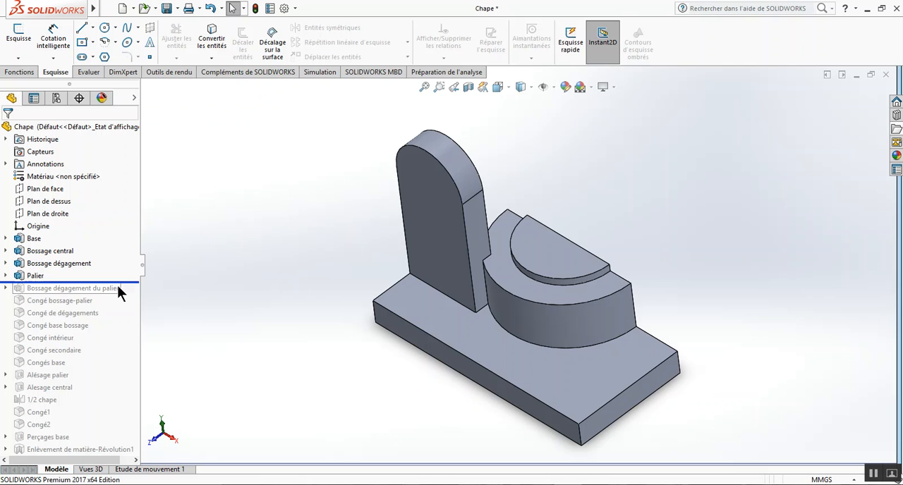
click(6, 276)
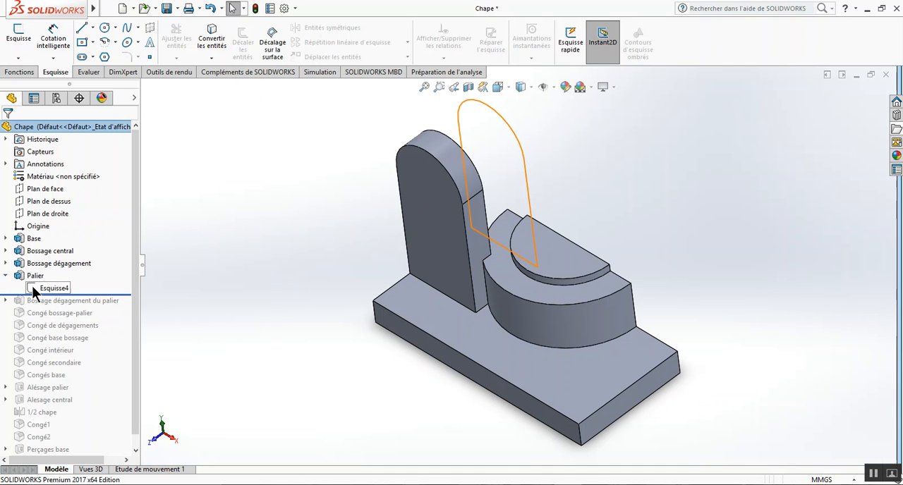
click(32, 285)
click(45, 251)
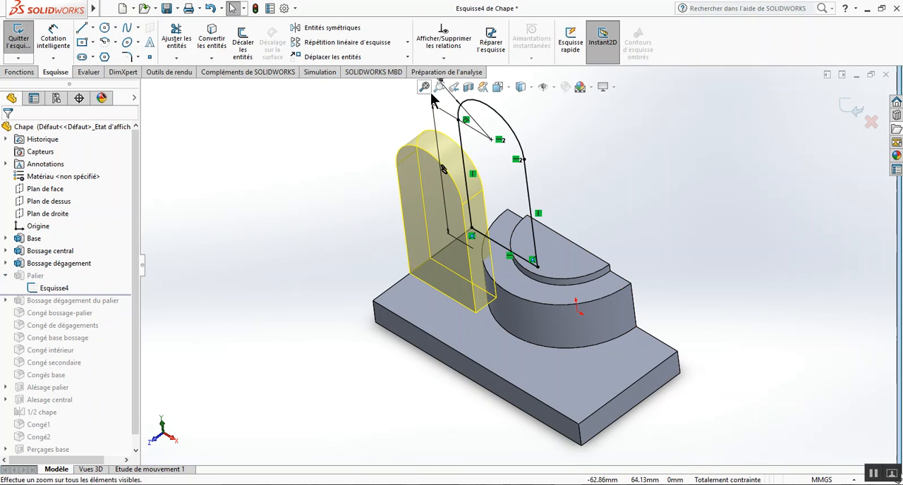
click(502, 94)
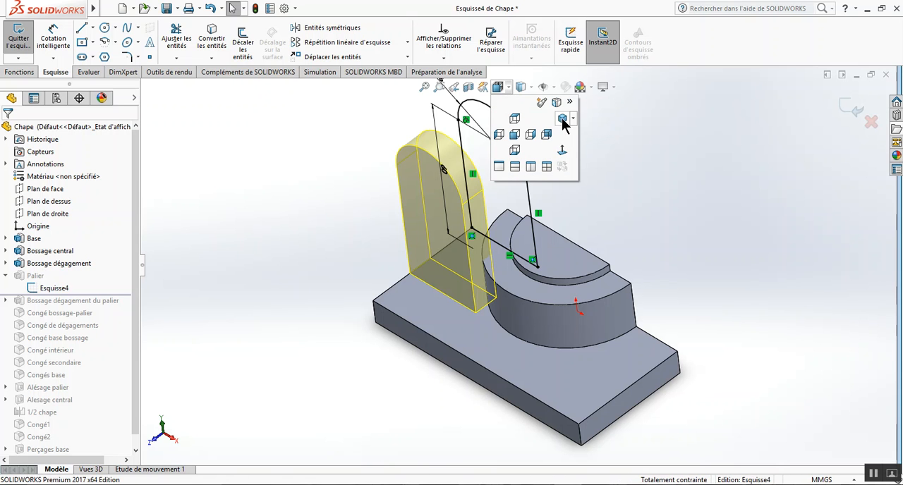
click(563, 119)
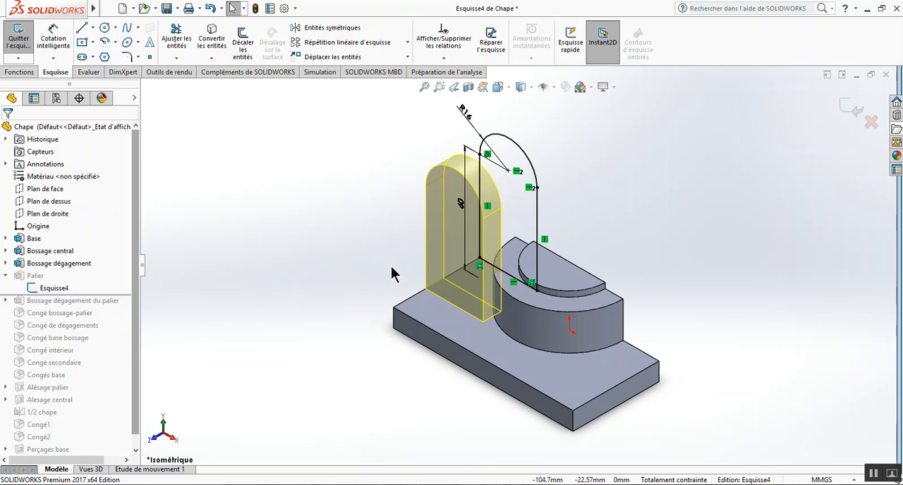
Highlight the Plan de face reference plane to compare it with the Palier sketch, and exit the sketch.
click(58, 190)
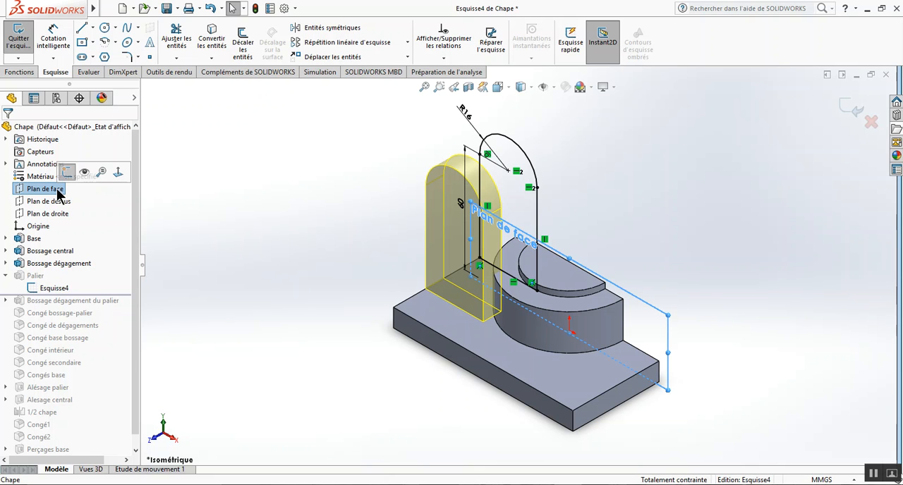
click(173, 233)
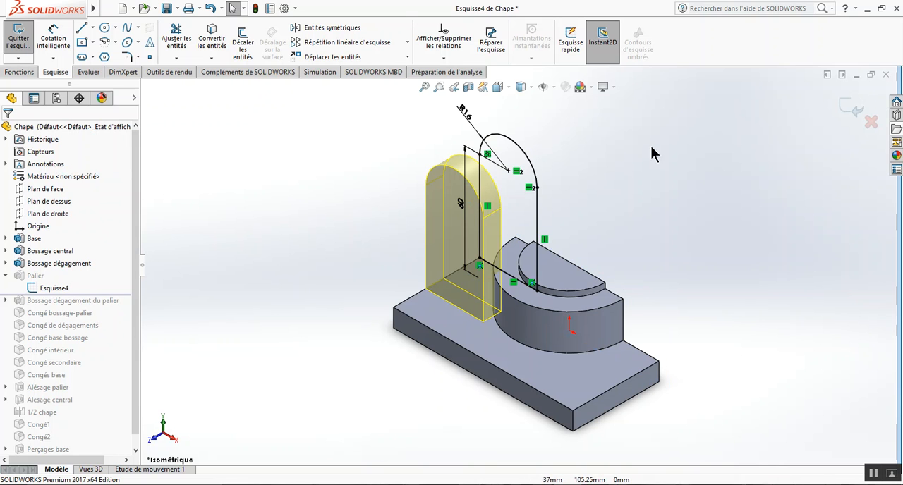
click(855, 113)
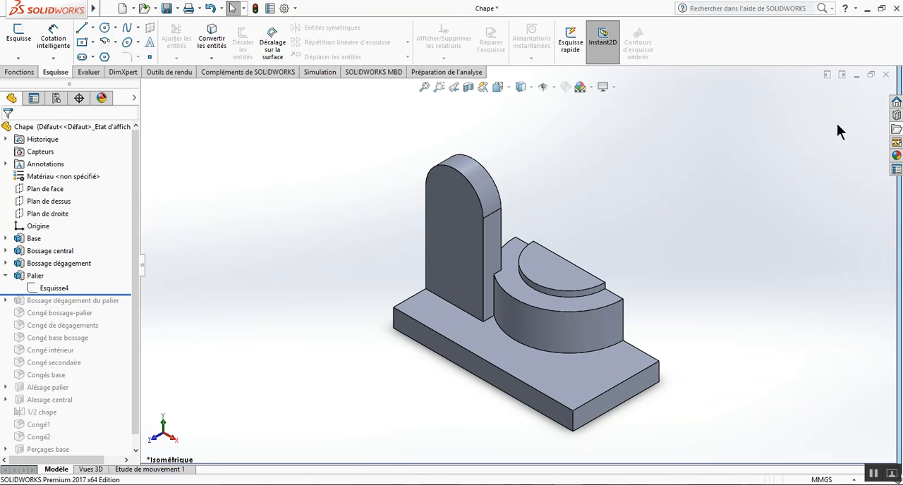
Open the Palier extrusion's definition to examine its start offset, direction and depth against its sketch, and close it without changes.
click(6, 276)
click(22, 280)
click(29, 243)
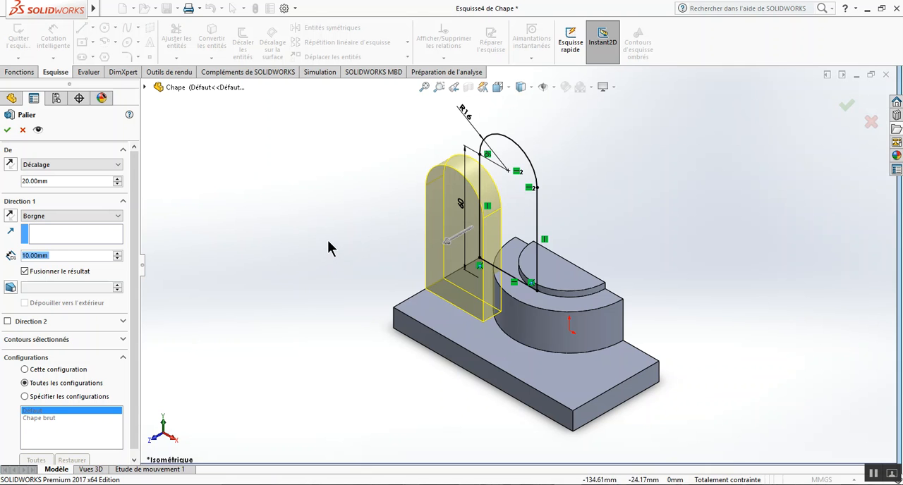
mouse_move(329, 240)
middle_down()
mouse_move(323, 233)
mouse_move(303, 249)
mouse_move(311, 245)
middle_up()
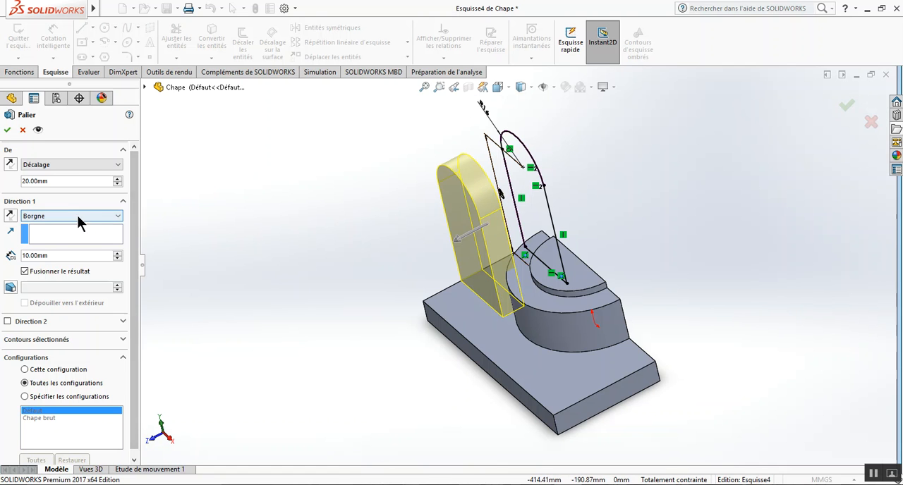
click(7, 129)
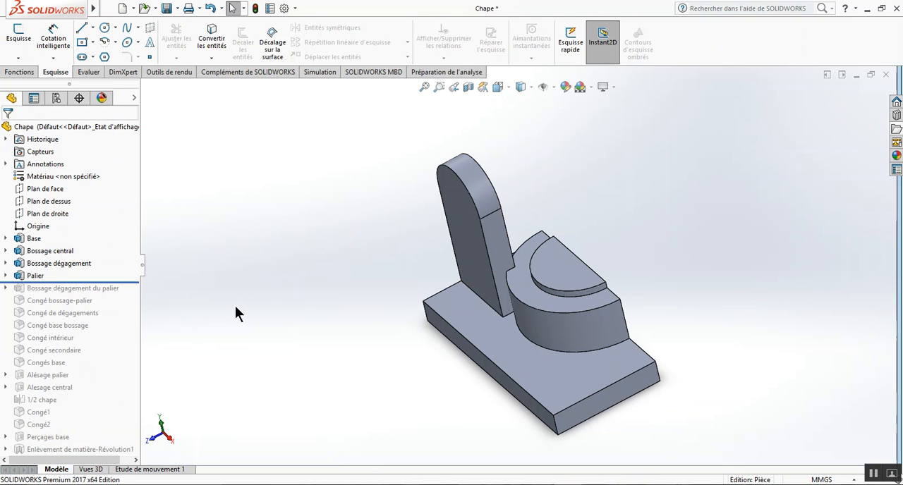
Roll the history forward to just after Alesage central, then past the 1/2 chape symmetry, viewing the part from above.
middle_drag(265, 248, 268, 276)
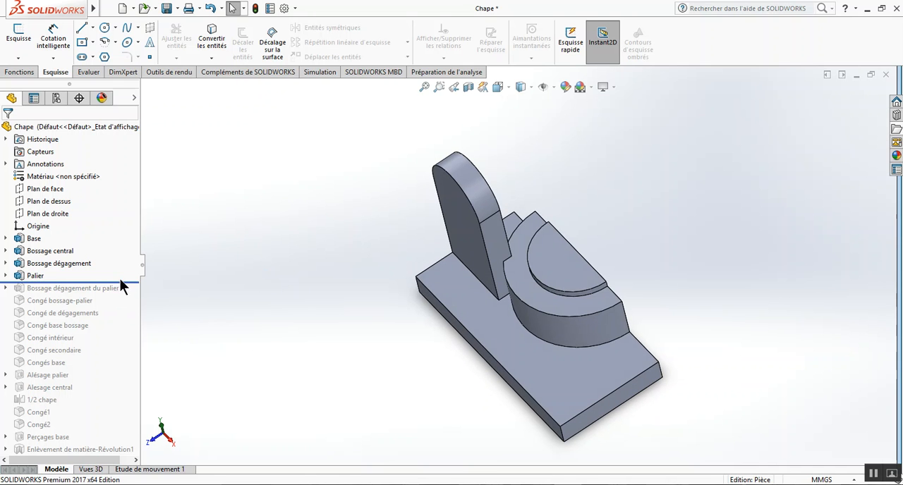
drag(123, 282, 115, 393)
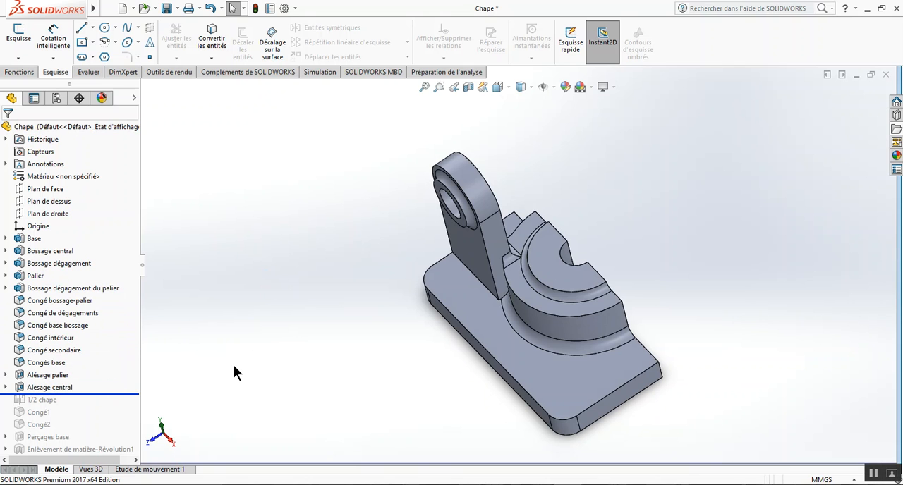
middle_drag(331, 282, 305, 308)
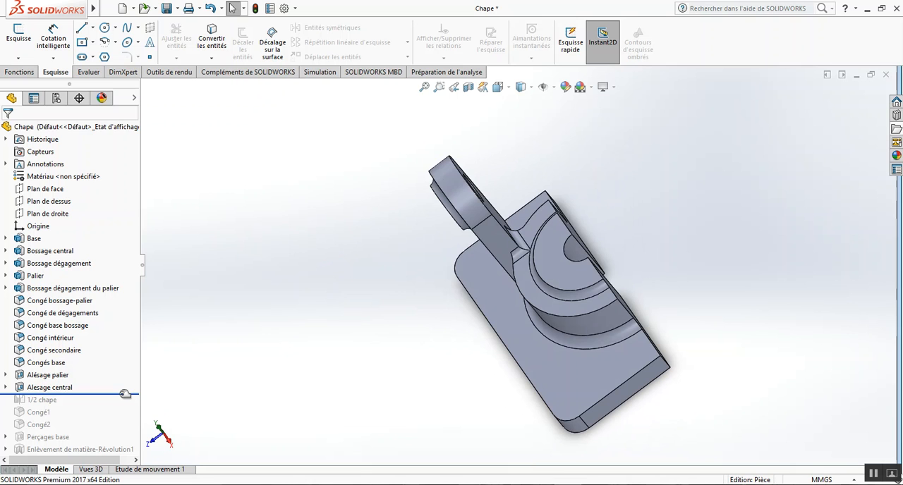
drag(124, 393, 121, 408)
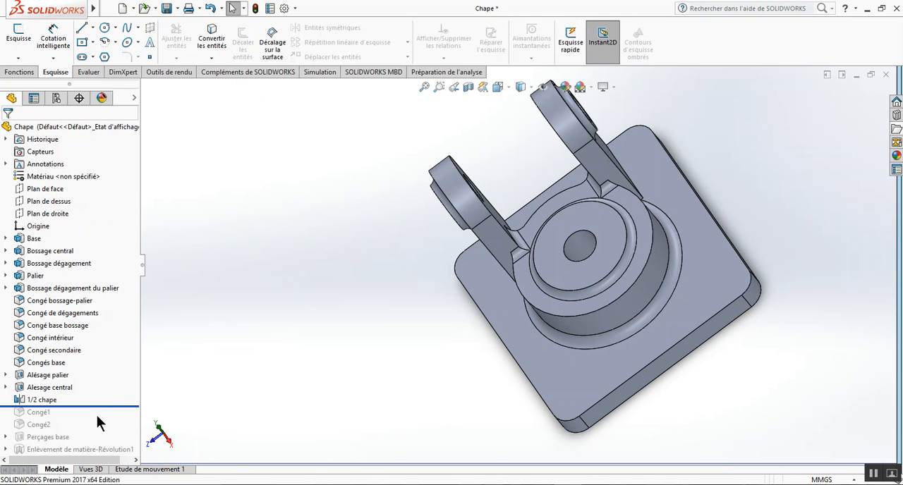
Roll the history forward past Congé1, Congé2 and Perçages base to include the final revolved cut.
drag(106, 406, 106, 419)
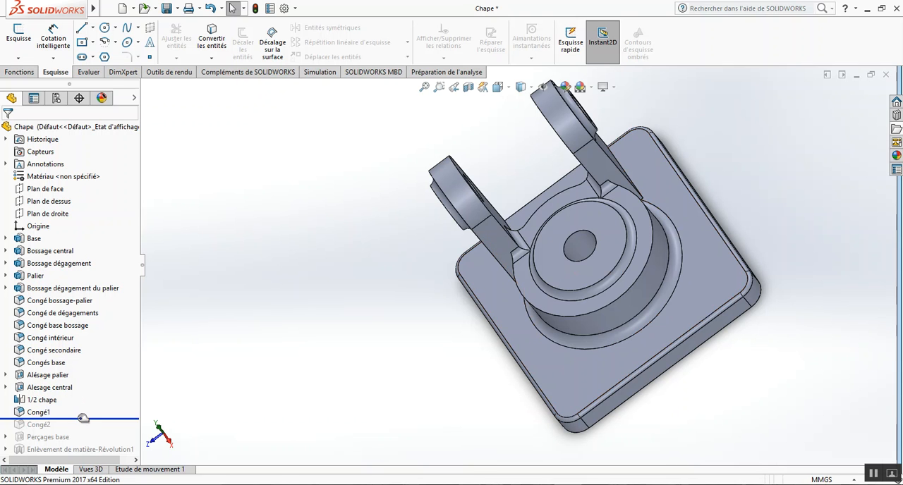
drag(83, 417, 94, 444)
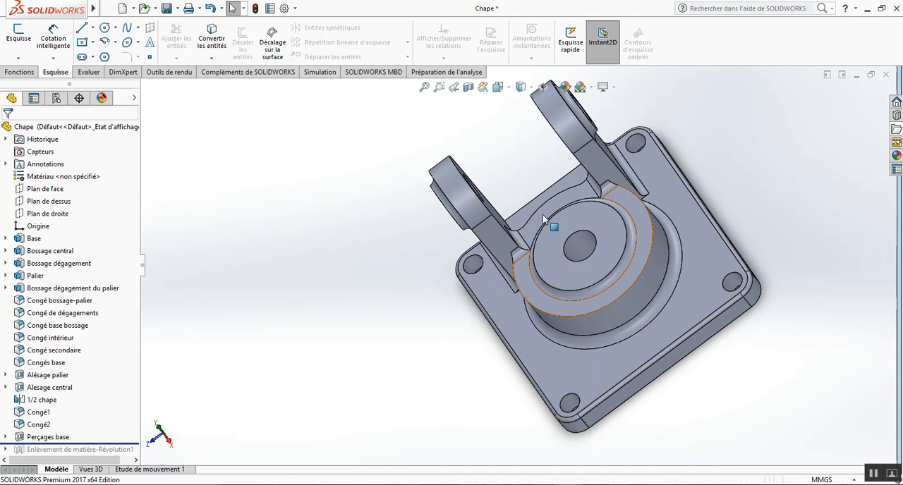
drag(125, 444, 124, 455)
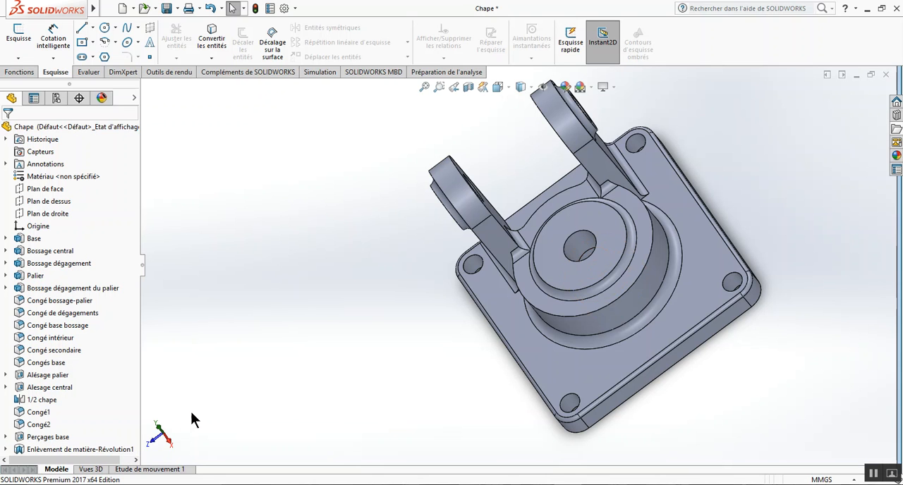
Highlight the feature Enlèvement de matière-Révolution1 and examine its bore on the underside of the base.
click(85, 449)
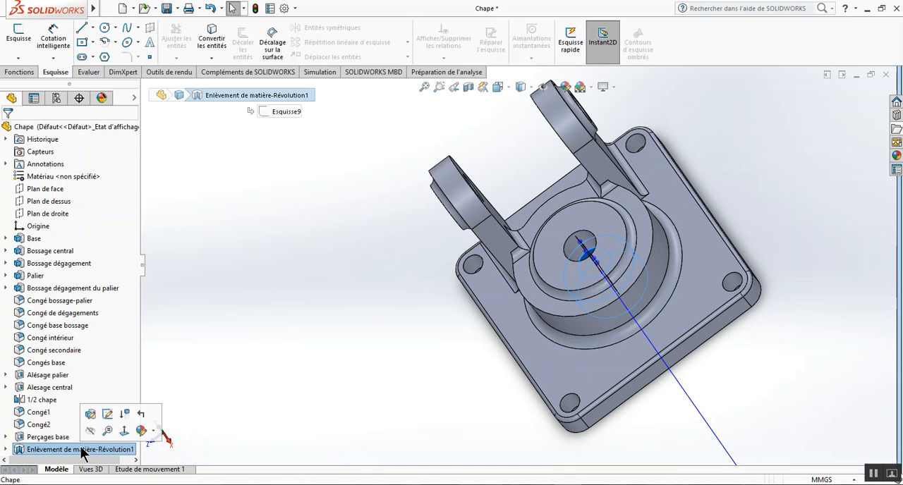
mouse_move(326, 348)
middle_down()
mouse_move(359, 346)
mouse_move(348, 372)
mouse_move(404, 154)
mouse_move(467, 236)
mouse_move(494, 124)
mouse_move(366, 88)
mouse_move(369, 113)
middle_up()
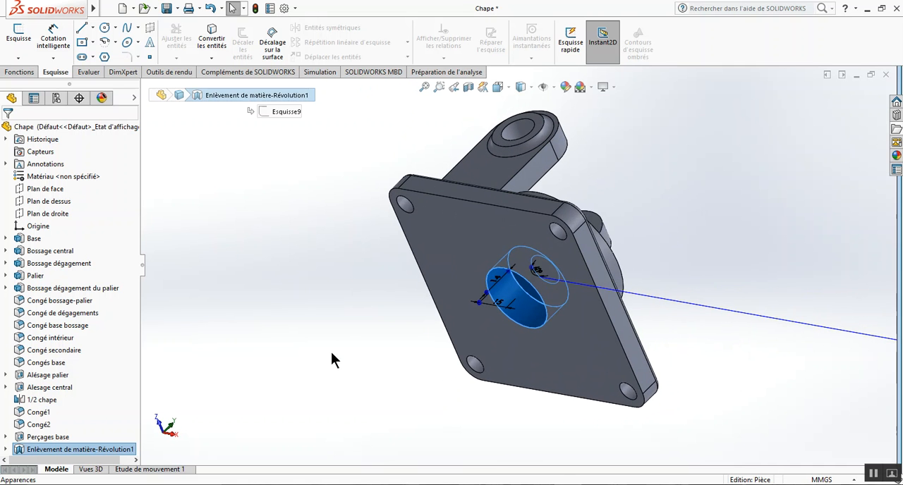
click(237, 393)
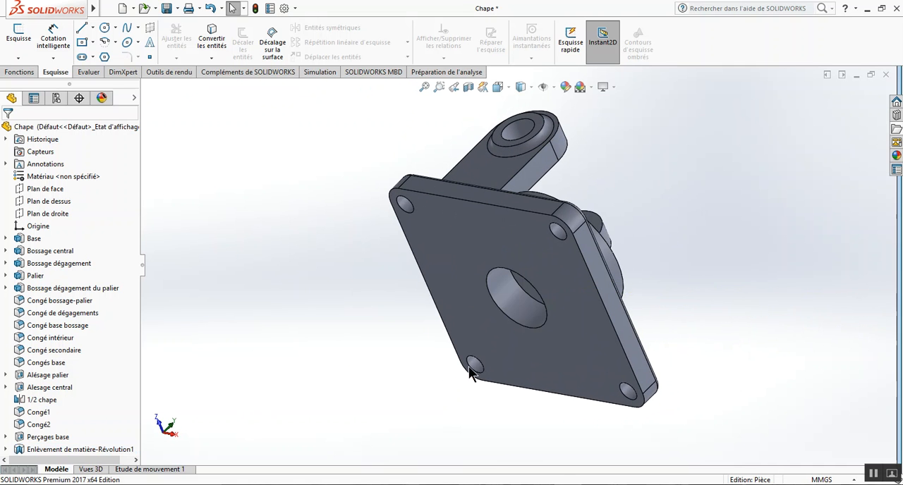
click(509, 291)
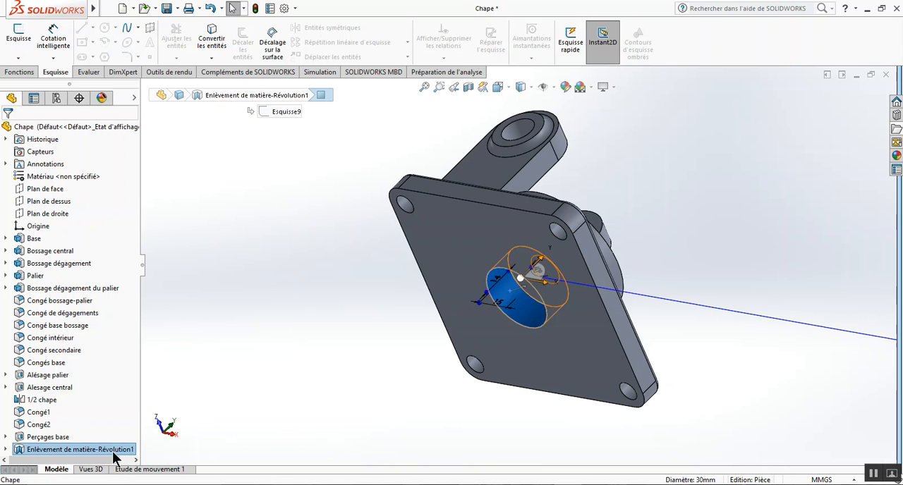
click(253, 354)
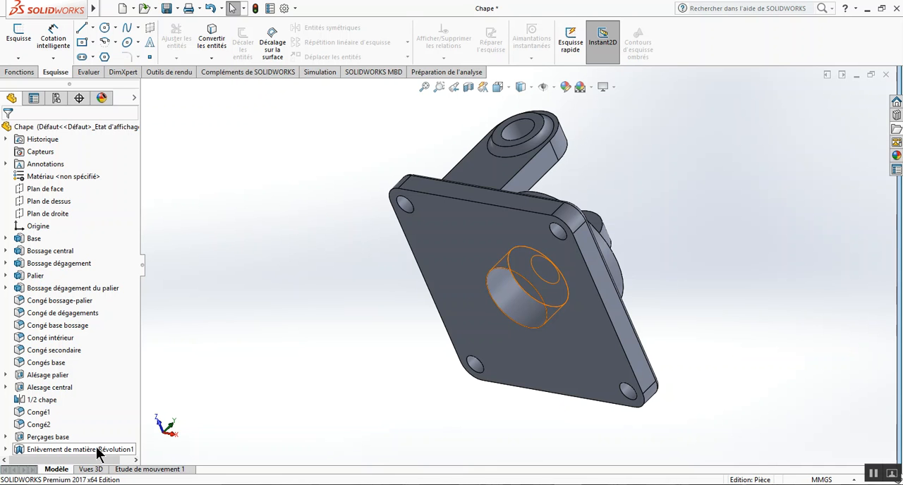
Rename the feature Enlèvement de matière-Révolution1 as "Alésage inférieur".
click(60, 449)
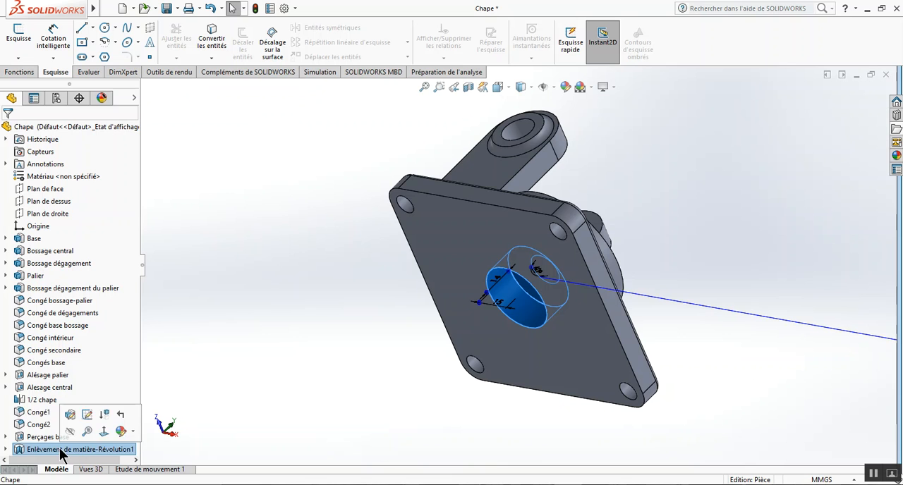
click(59, 449)
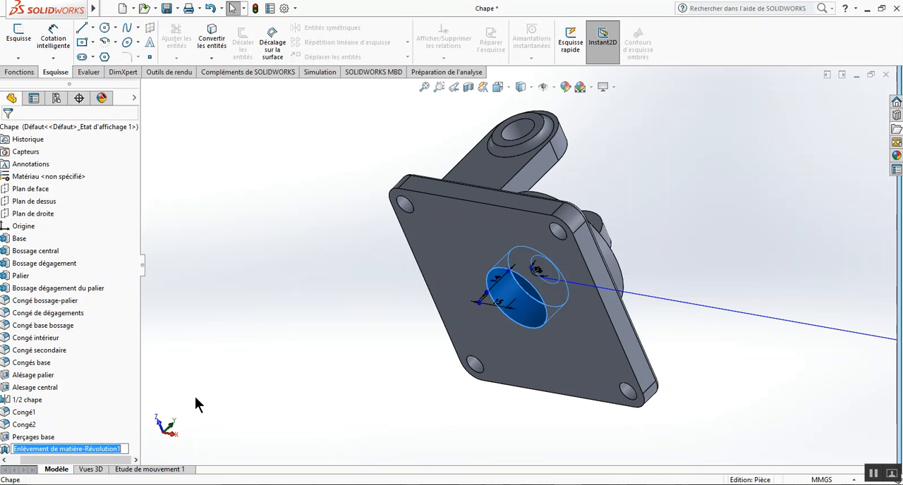
text(A)
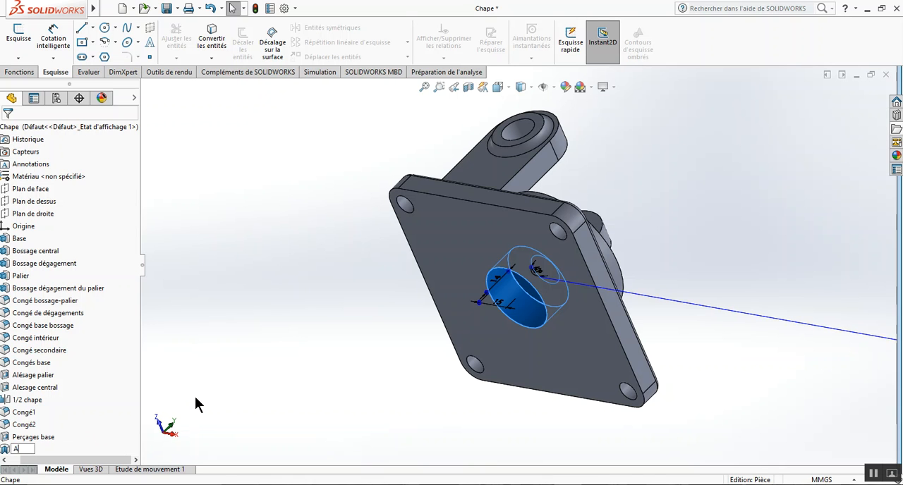
text(le)
text(sage)
text( infé)
text(rieur)
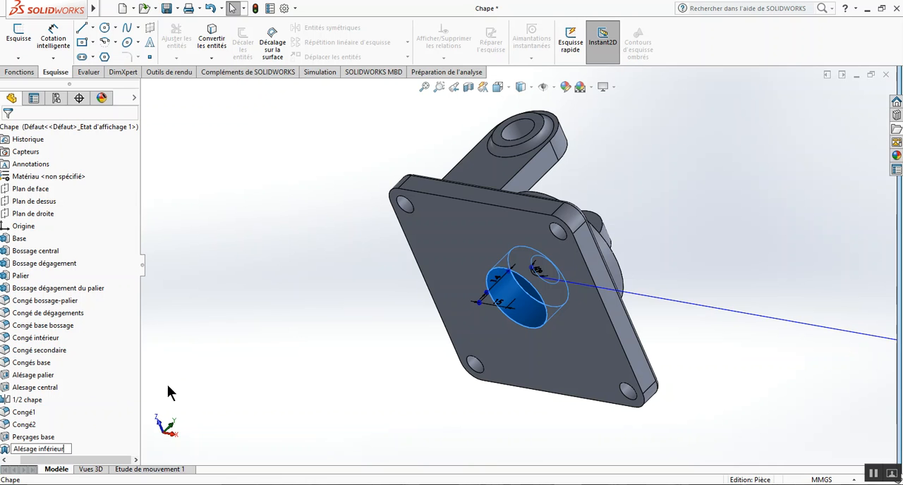
click(175, 385)
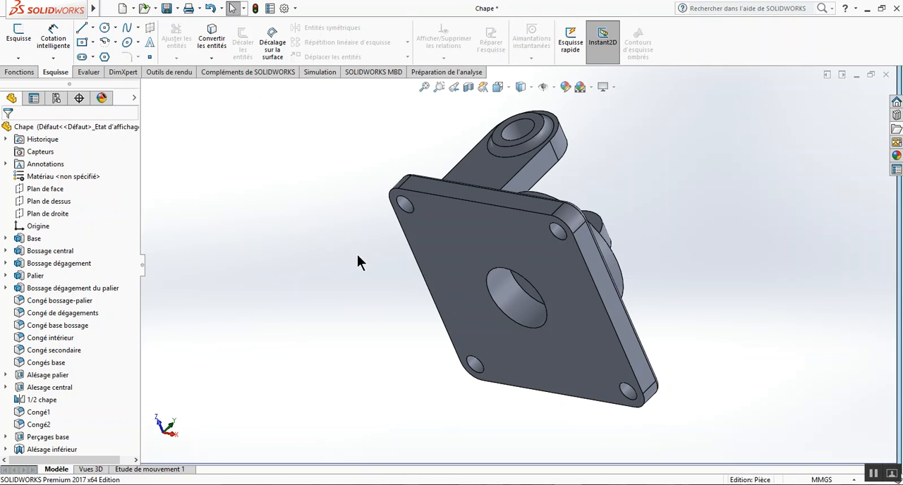
Compare the complete part in the isometric, dimetric and trimetric standard views, and return to the isometric view.
click(508, 89)
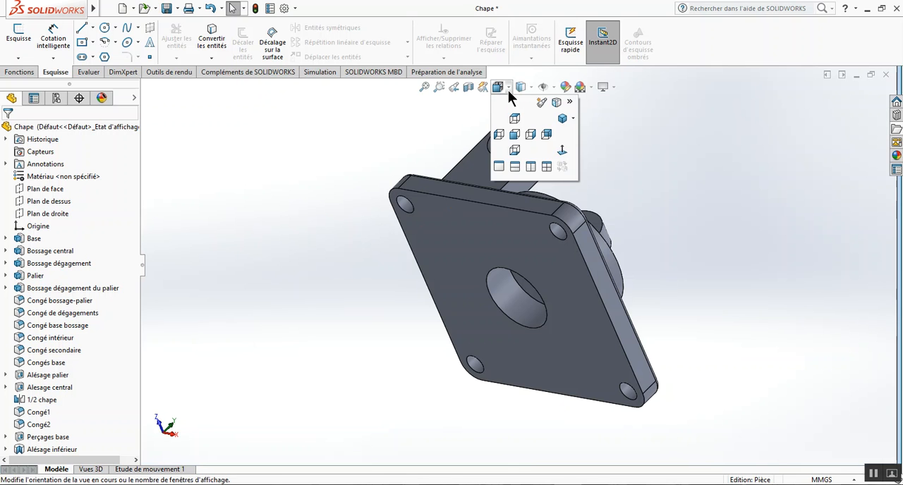
click(574, 120)
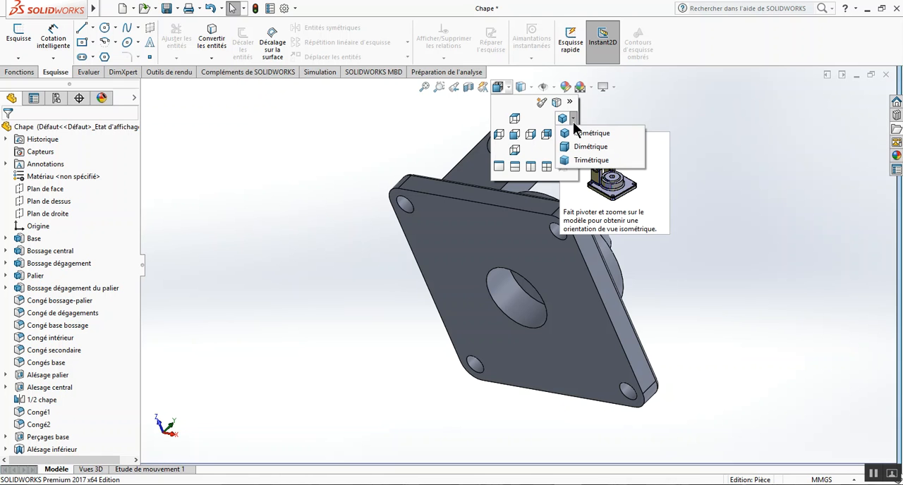
click(580, 132)
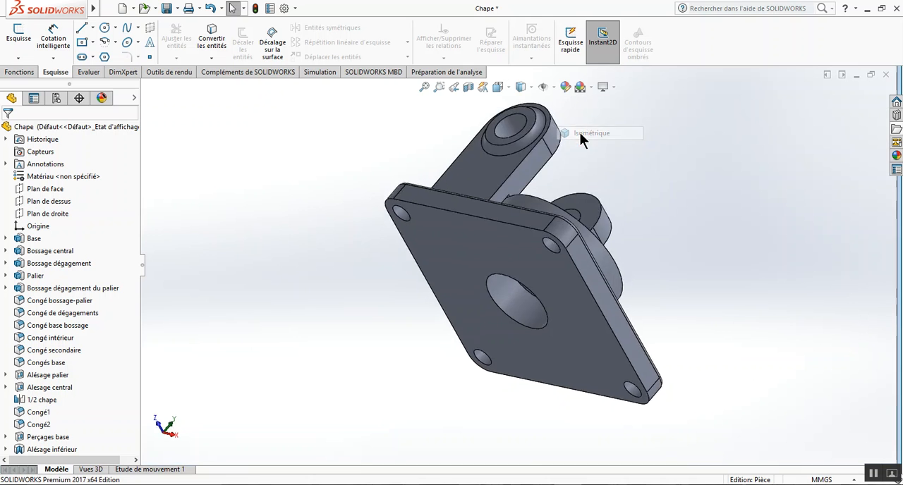
click(507, 88)
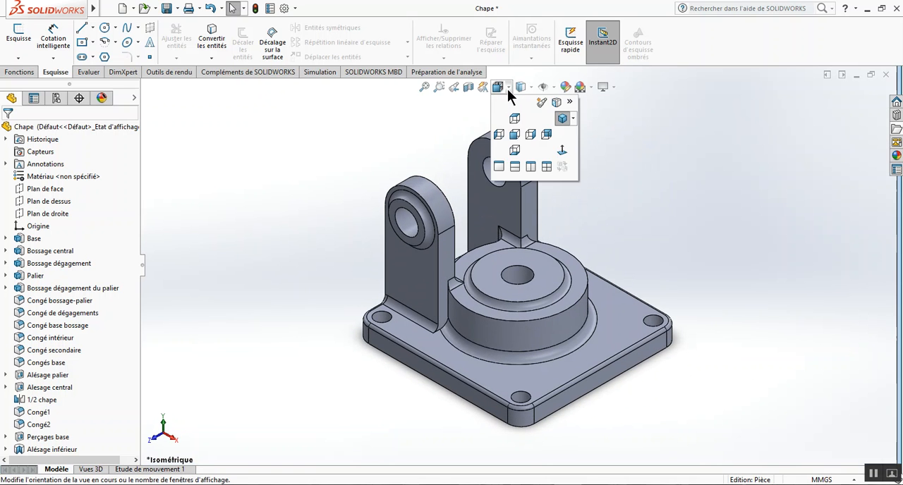
click(573, 118)
click(576, 146)
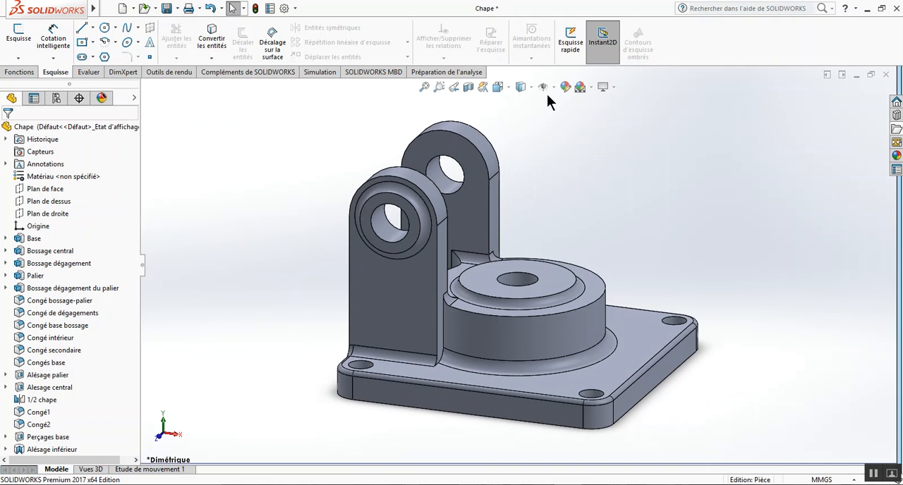
click(509, 88)
click(572, 119)
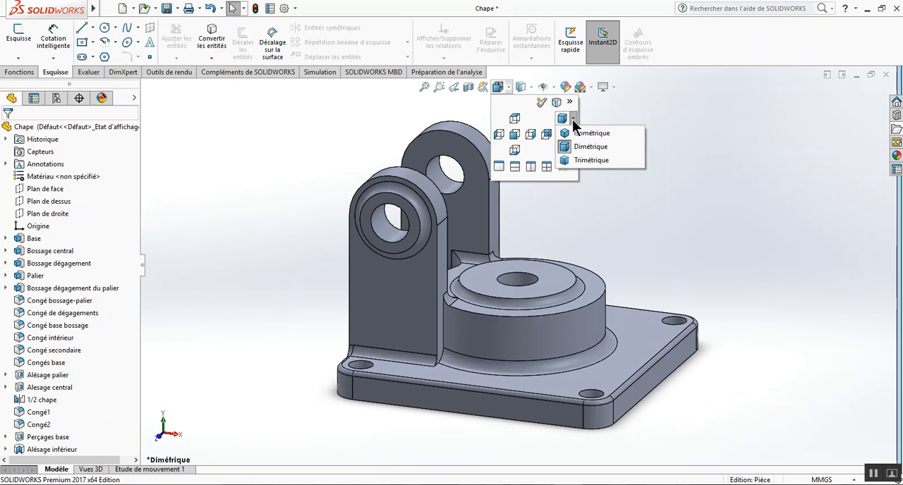
click(574, 160)
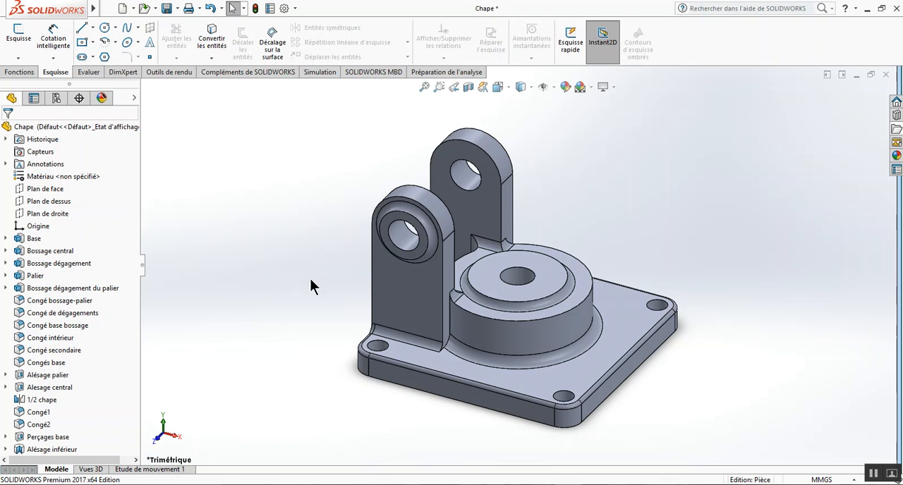
click(508, 89)
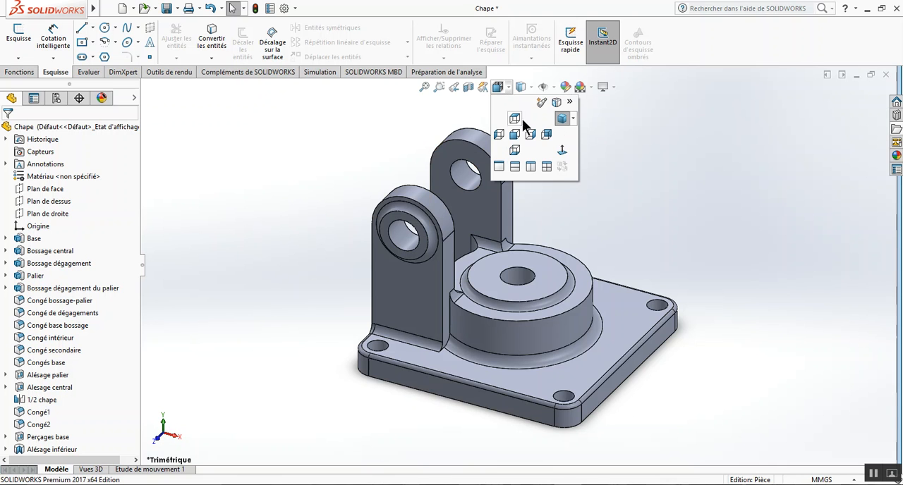
click(573, 118)
click(574, 132)
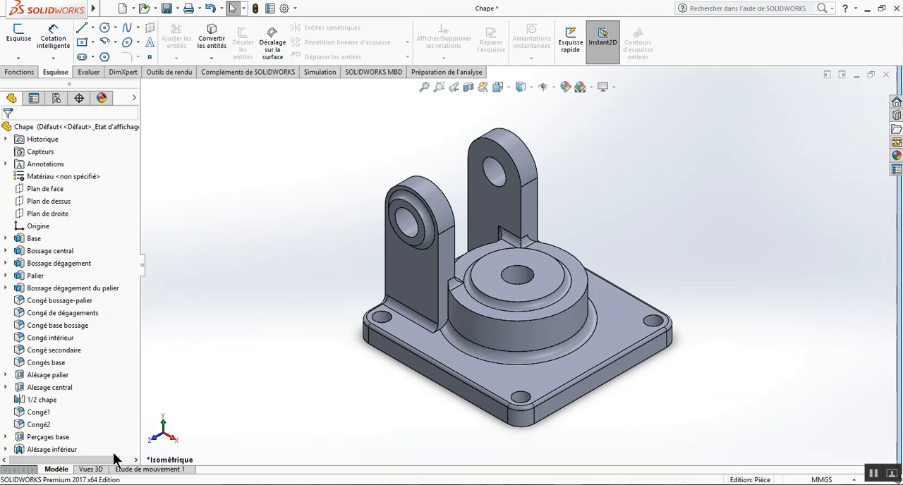
Roll the history back to just after Palier and chamfer the base's short upper end edge at 3 mm and 45°.
drag(119, 453, 126, 283)
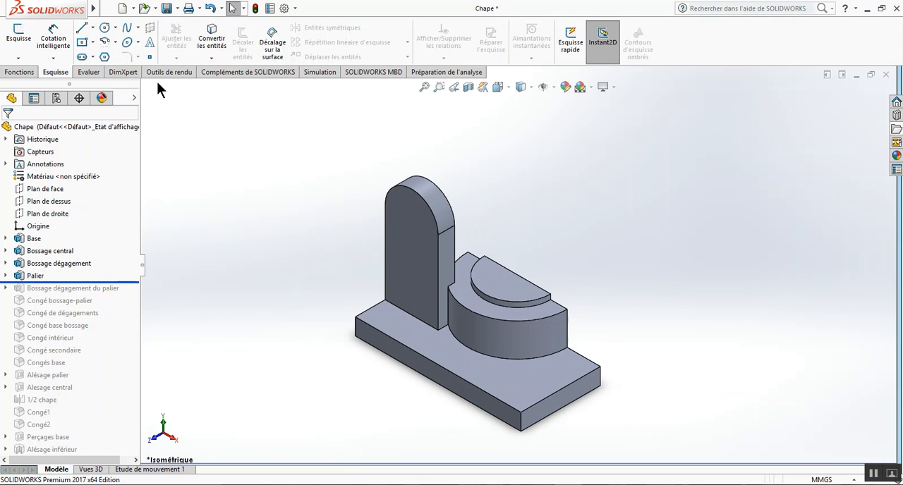
click(28, 72)
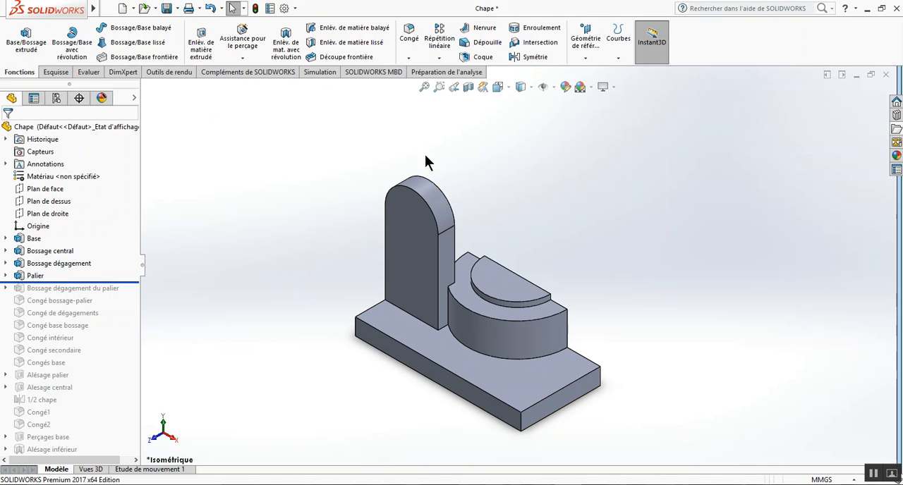
click(409, 59)
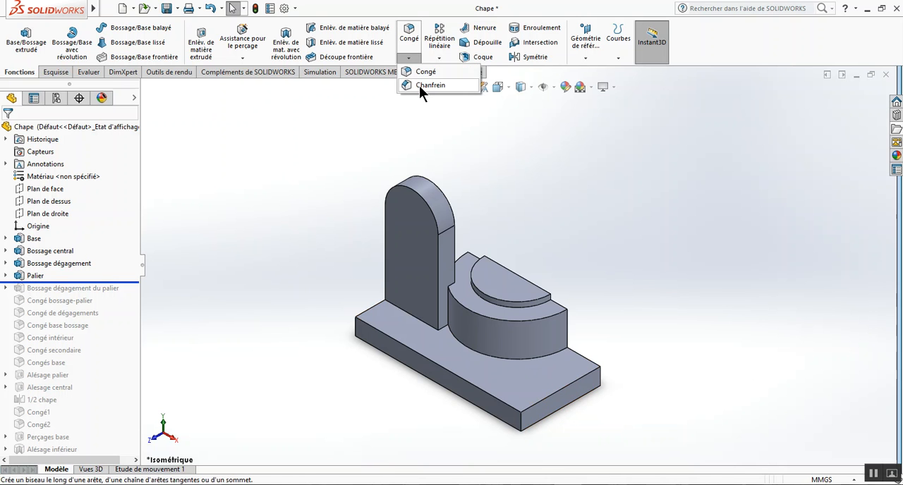
click(420, 85)
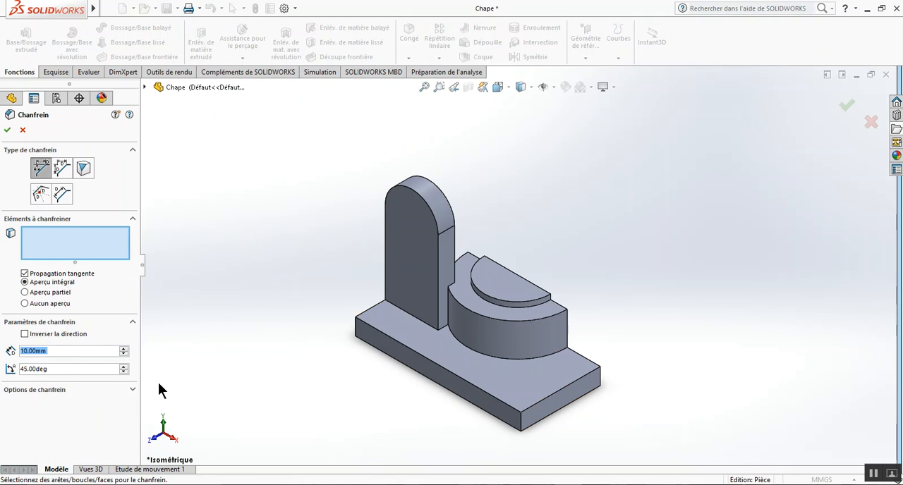
text(3)
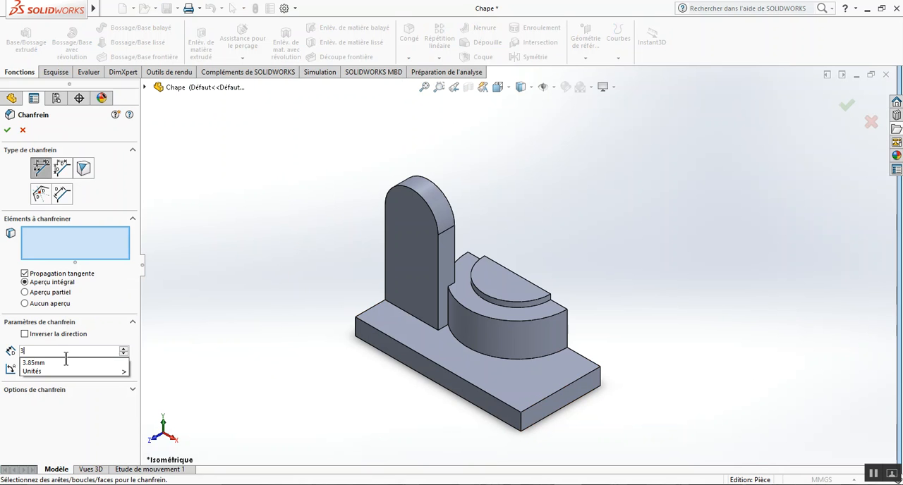
click(75, 252)
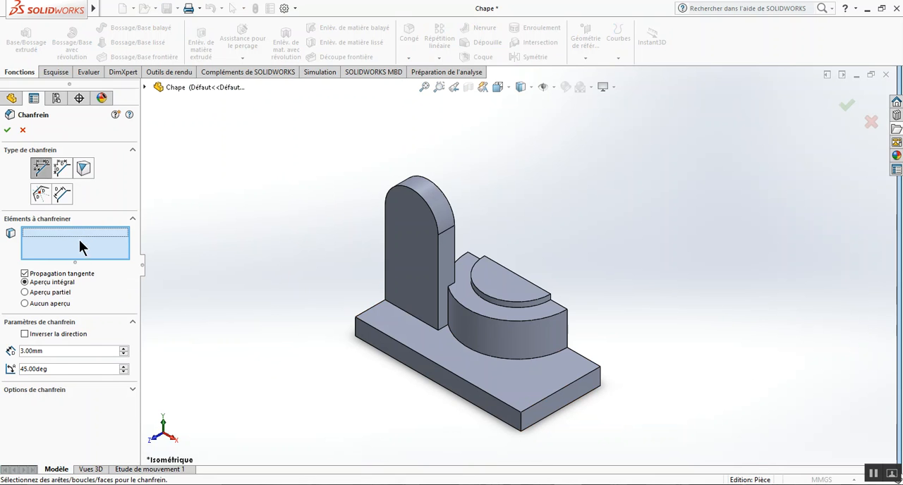
click(542, 401)
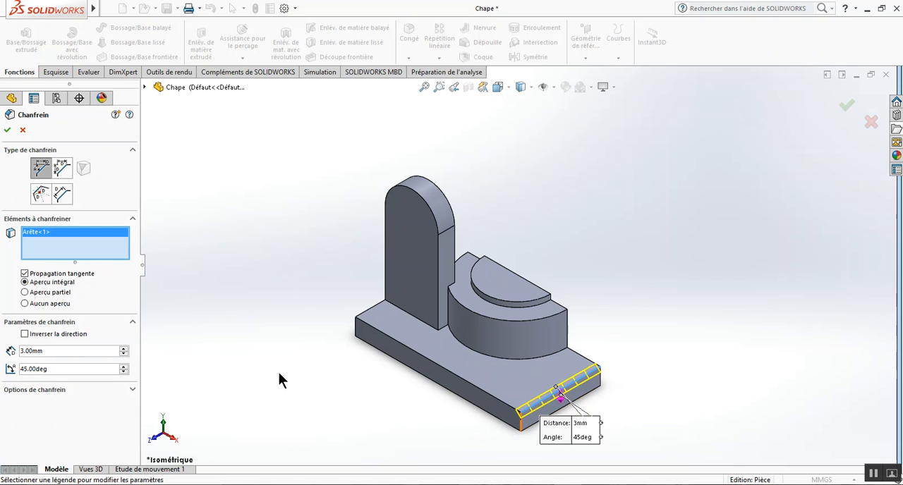
click(7, 130)
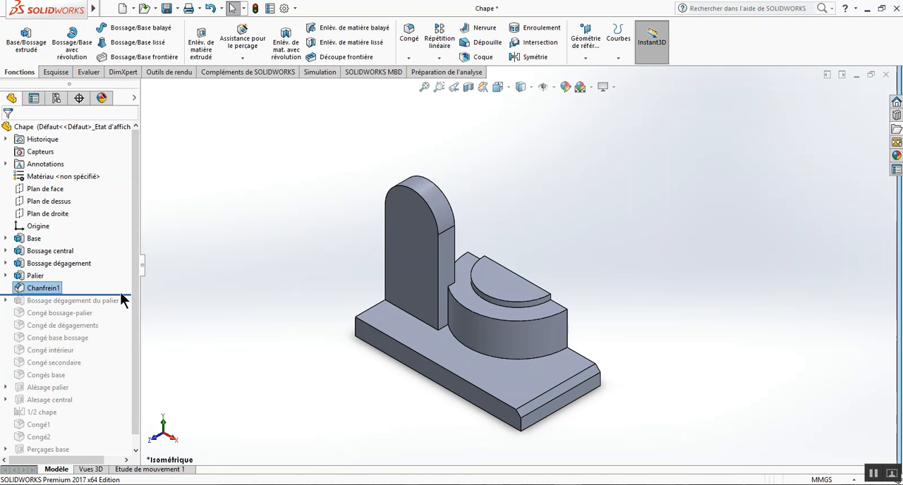
Roll the history forward to the end of the feature list and suppress the failing fillet Congé1.
drag(126, 293, 105, 455)
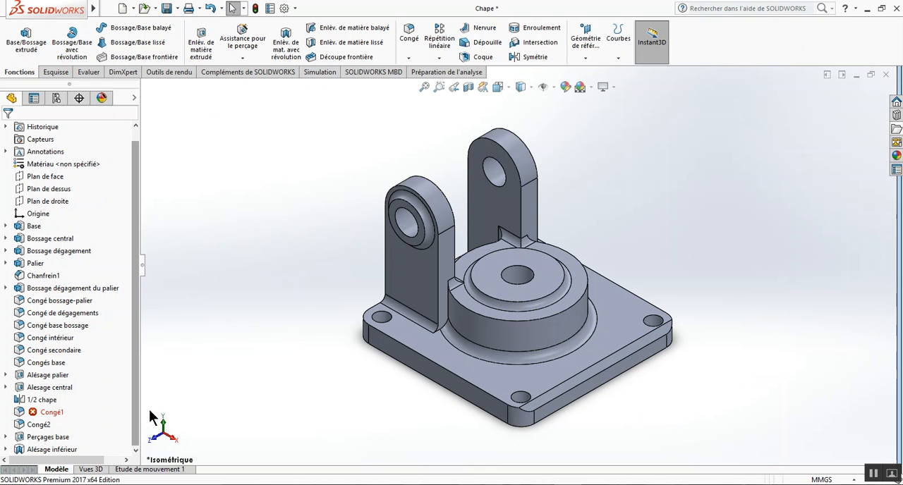
click(44, 410)
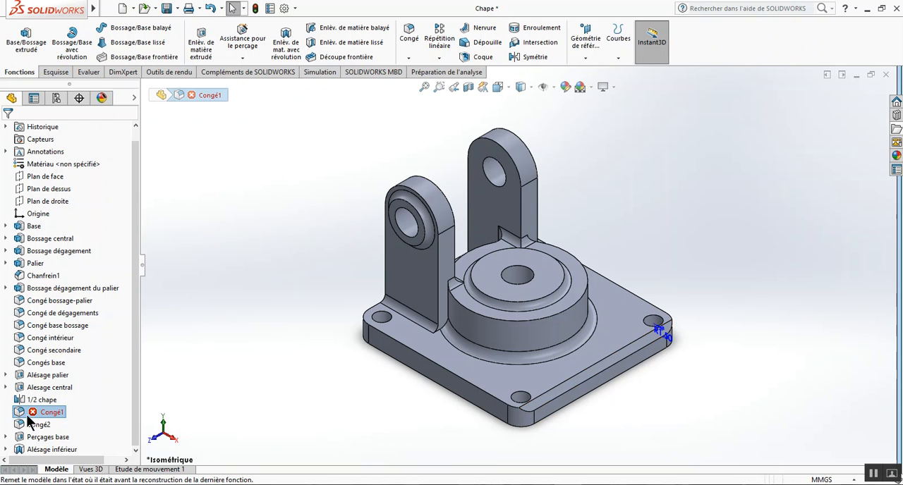
mouse_move(24, 415)
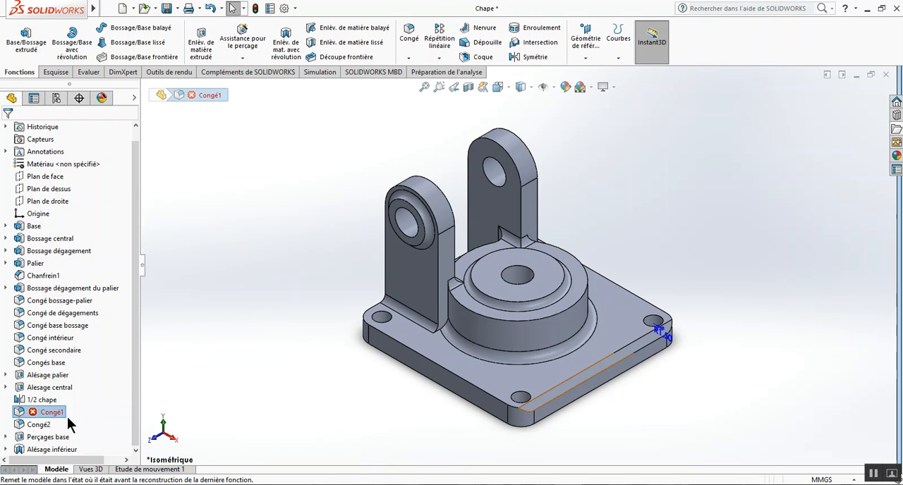
click(24, 413)
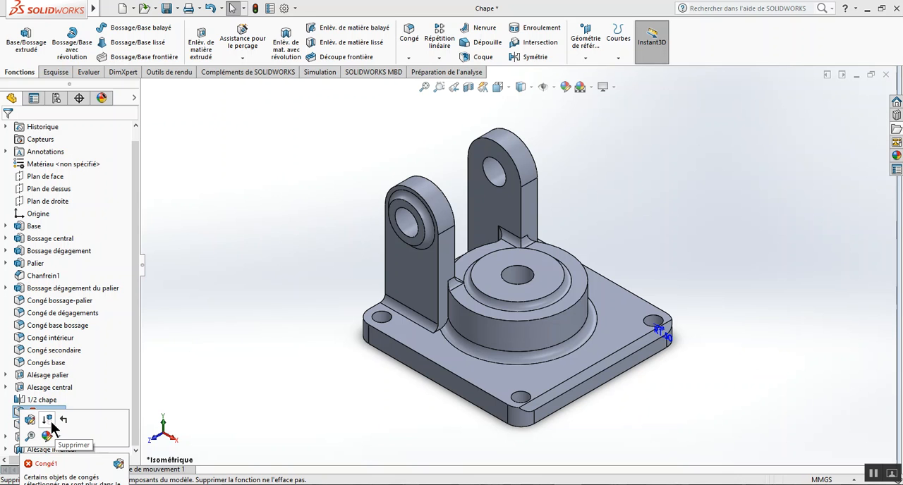
click(49, 423)
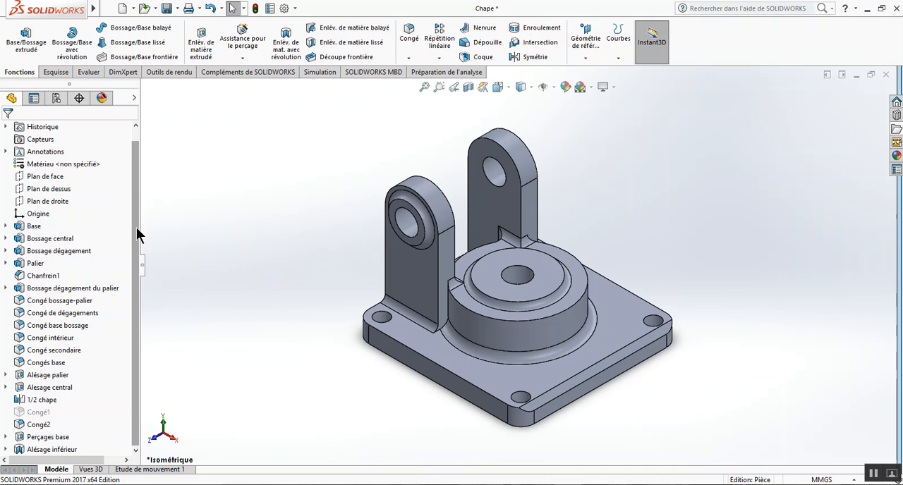
Assign the material Alliage 1060 to the part and link the display states to the configurations.
scroll(139, 214, up, 1)
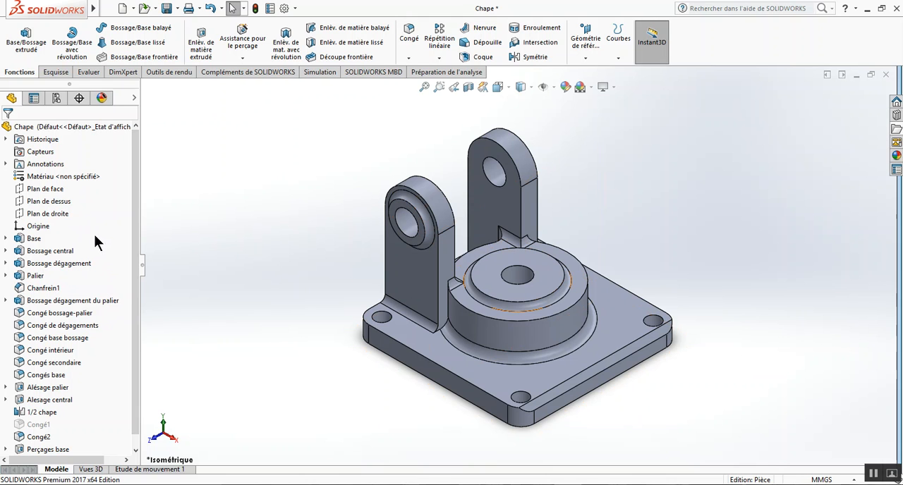
right_click(57, 180)
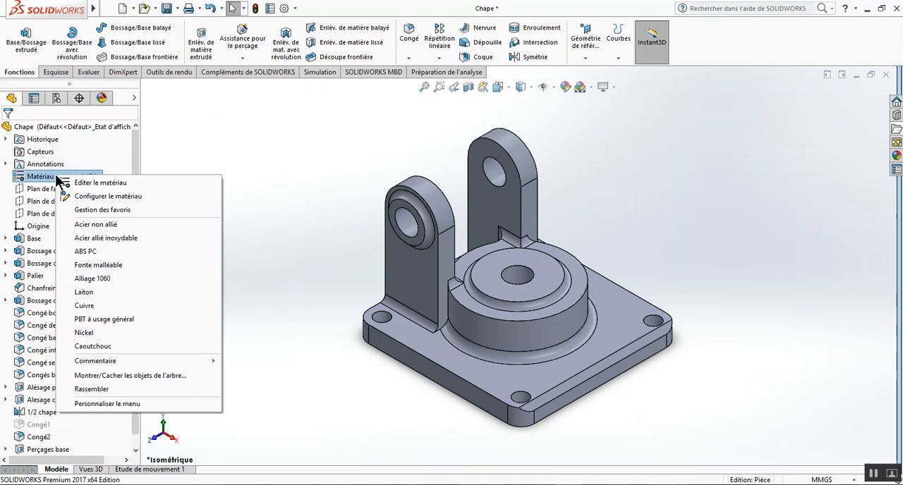
click(210, 154)
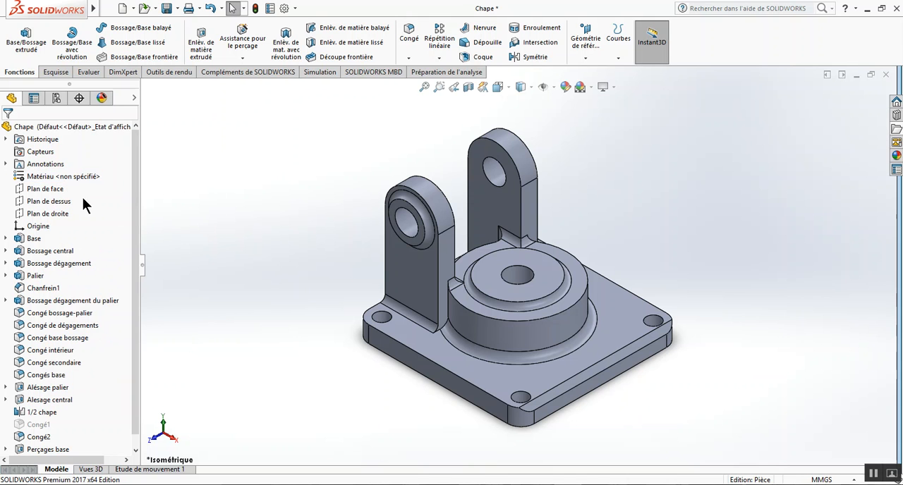
right_click(51, 176)
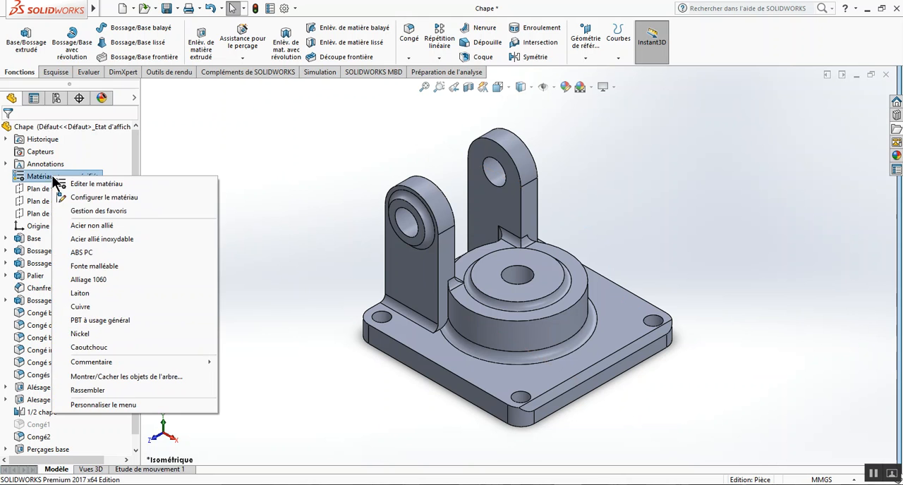
click(107, 278)
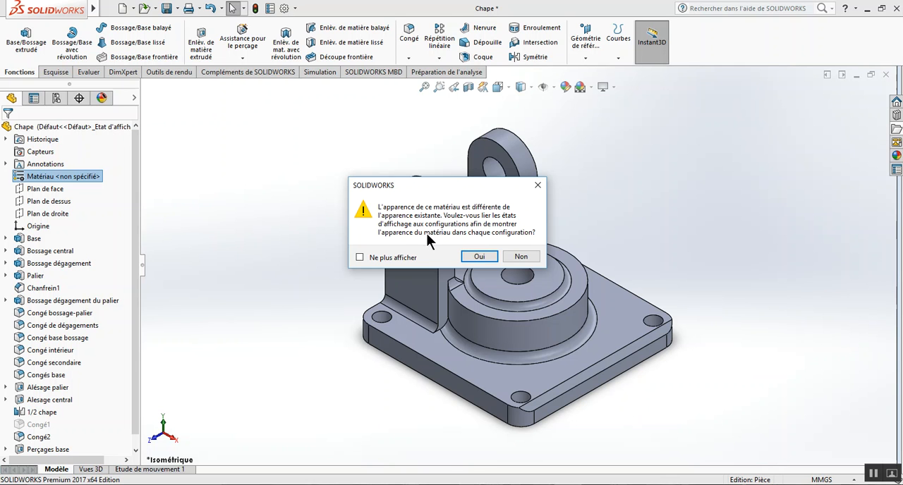
click(478, 257)
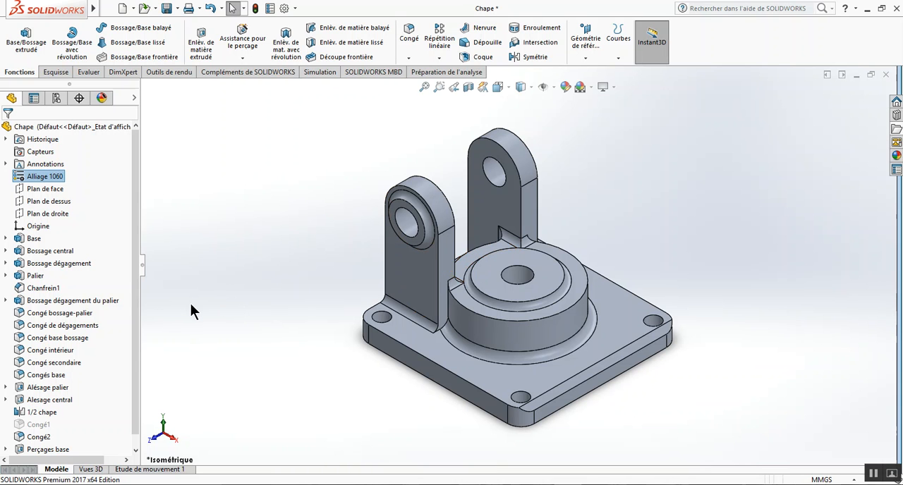
click(213, 284)
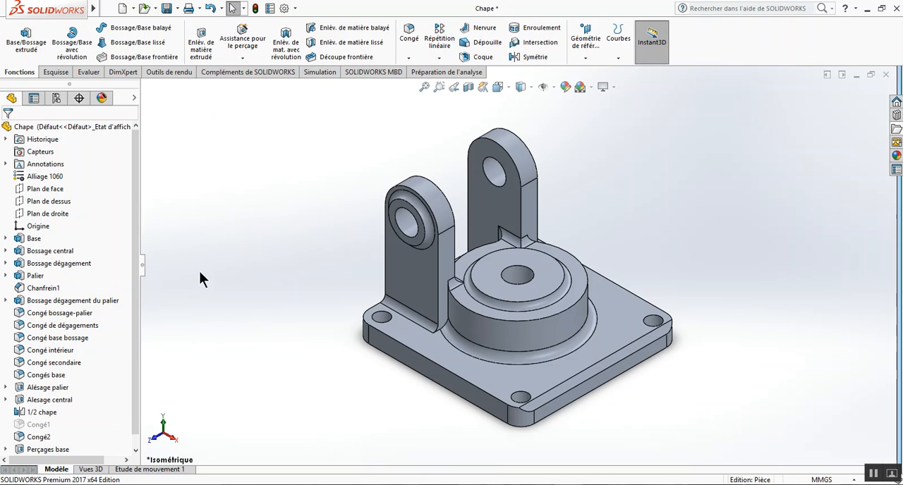
Change the part's material to Acier non allié from the favourite materials.
right_click(45, 176)
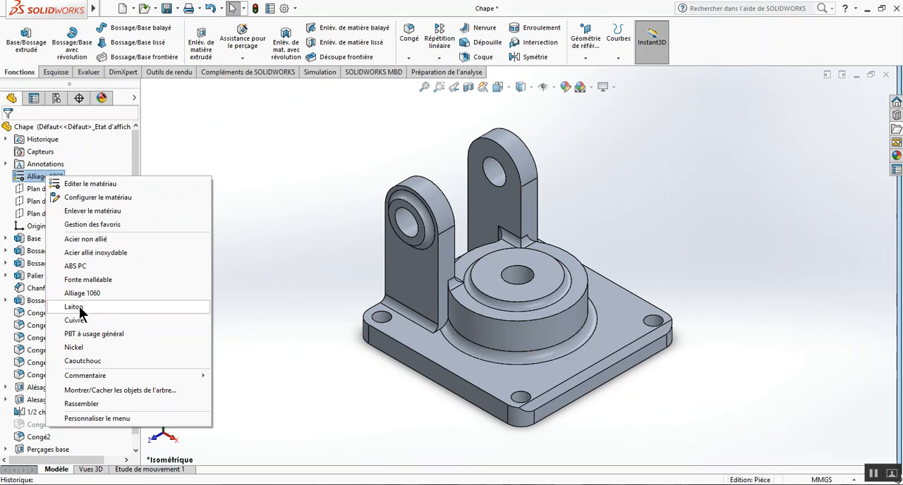
click(98, 242)
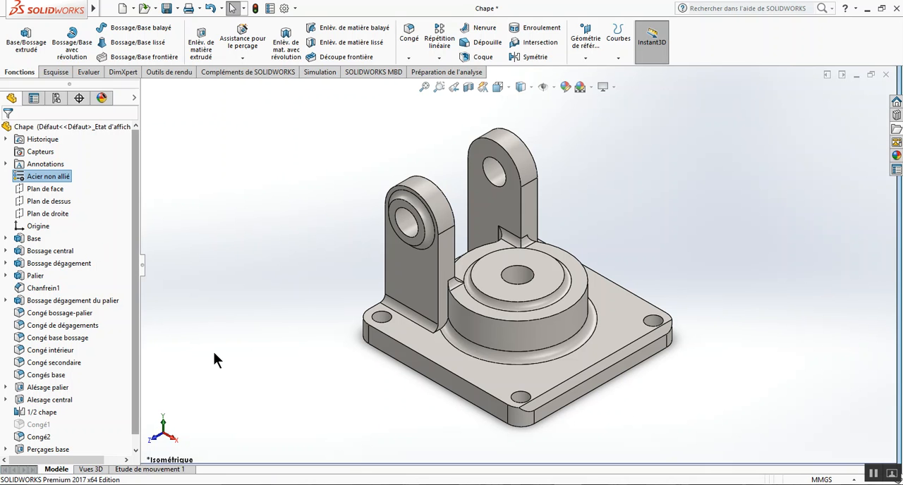
Replace the part's material with Acier inoxydable corroyé from the Acier category of the material library.
right_click(53, 178)
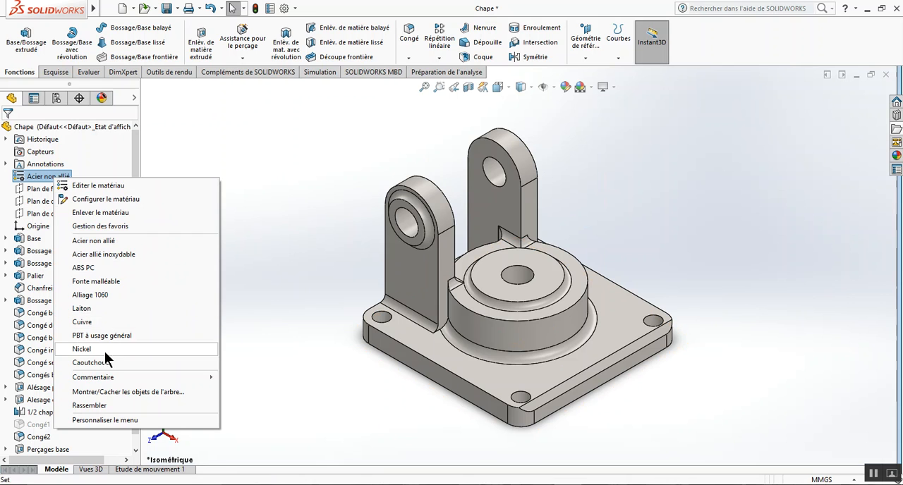
click(111, 185)
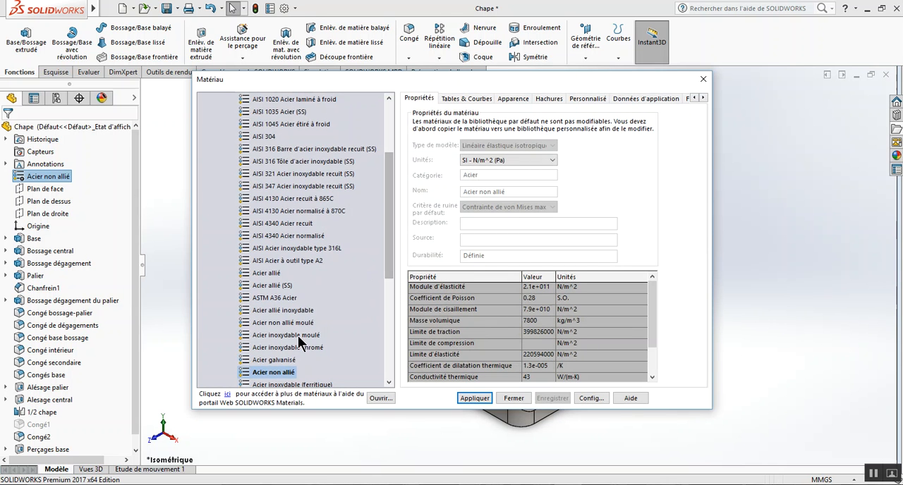
drag(391, 278, 392, 310)
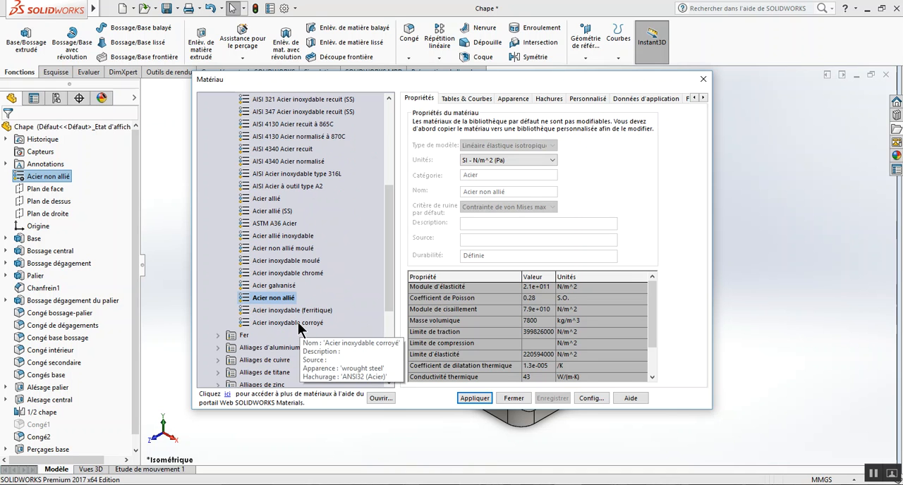
click(299, 323)
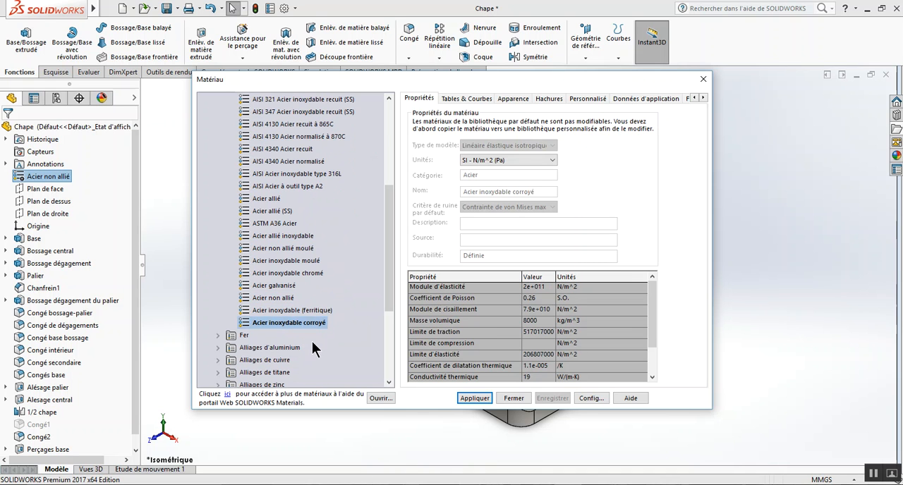
click(468, 399)
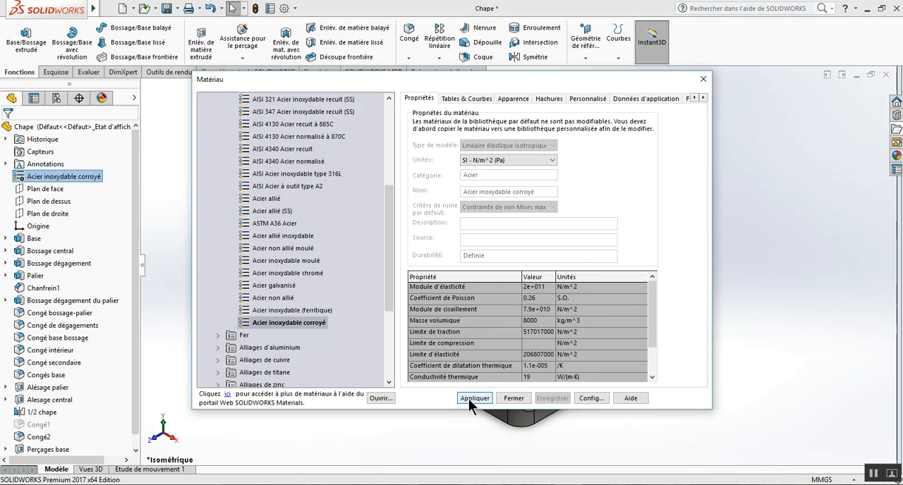
click(515, 400)
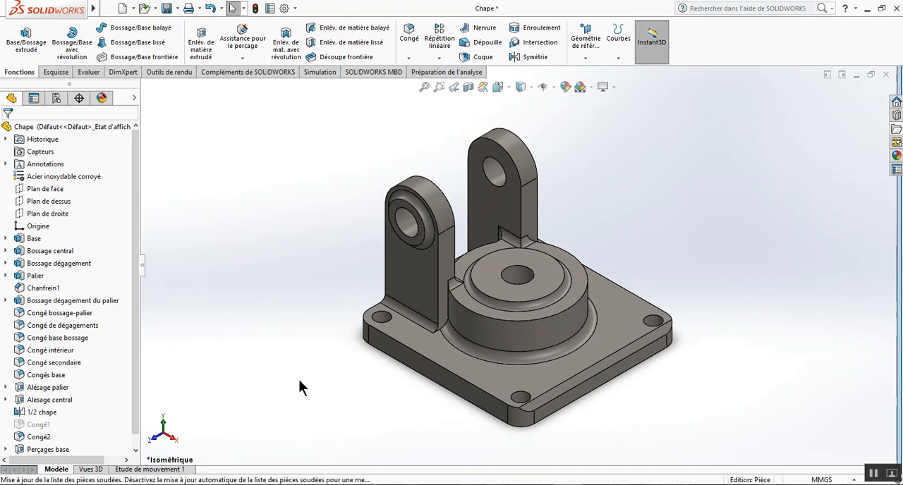